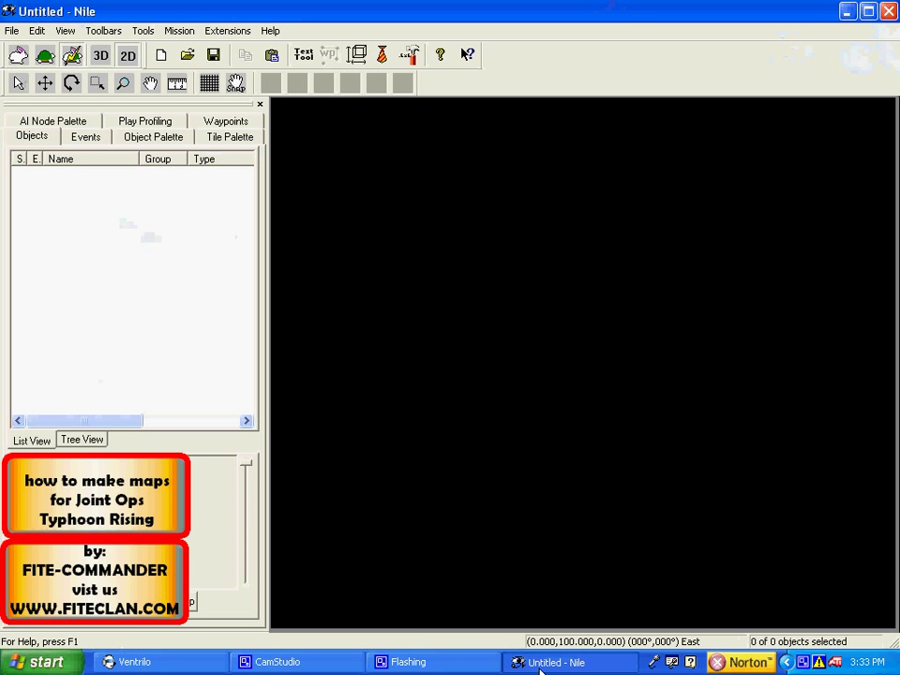
In Mission > Terrain Variables, choose FLAT.TRN as terrain file and FULL_06.ENV as environment file.
left_click(181, 31)
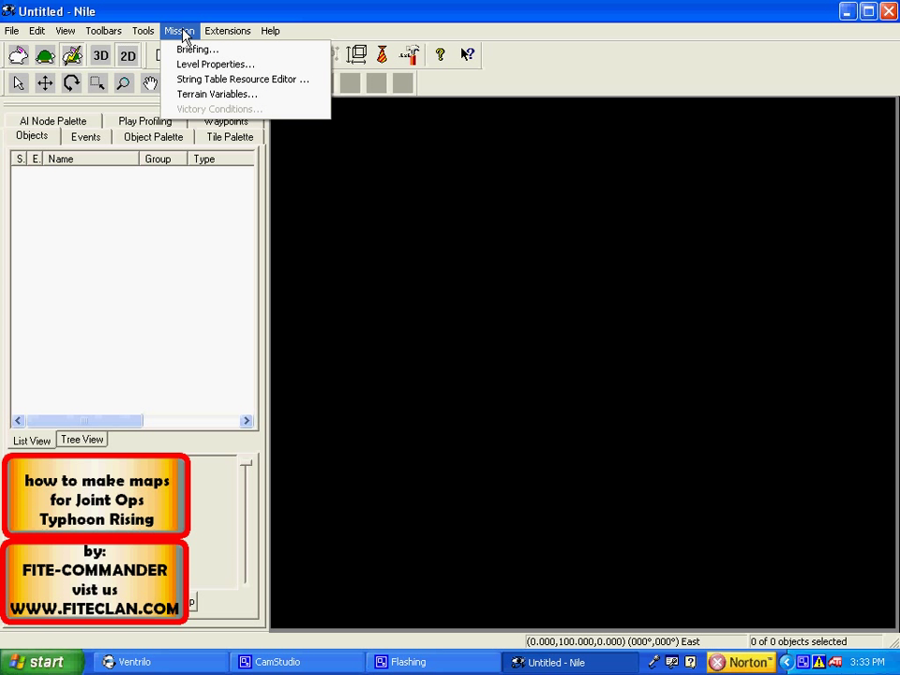
left_click(205, 94)
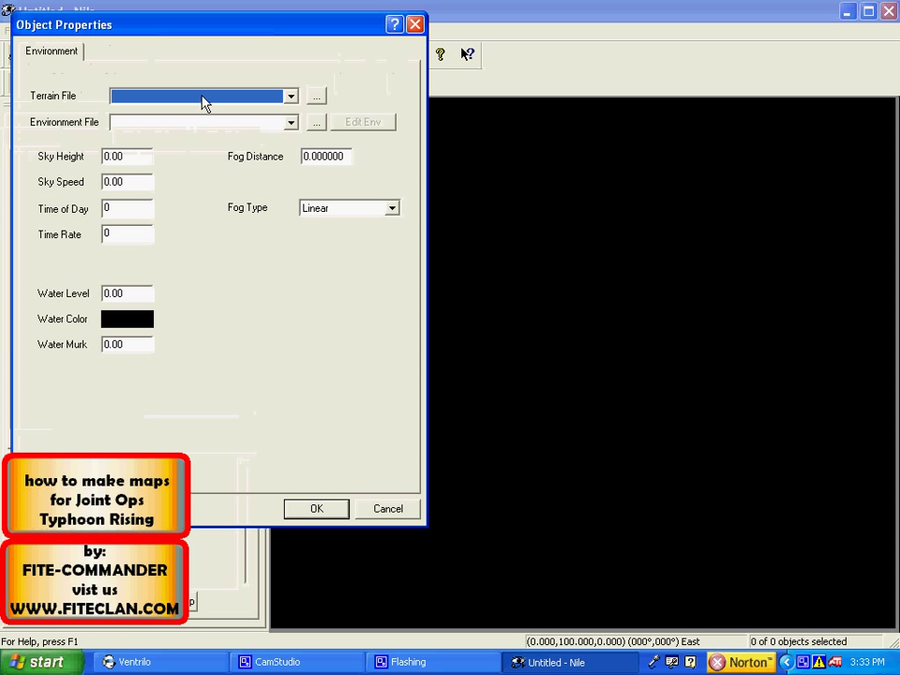
left_click(293, 97)
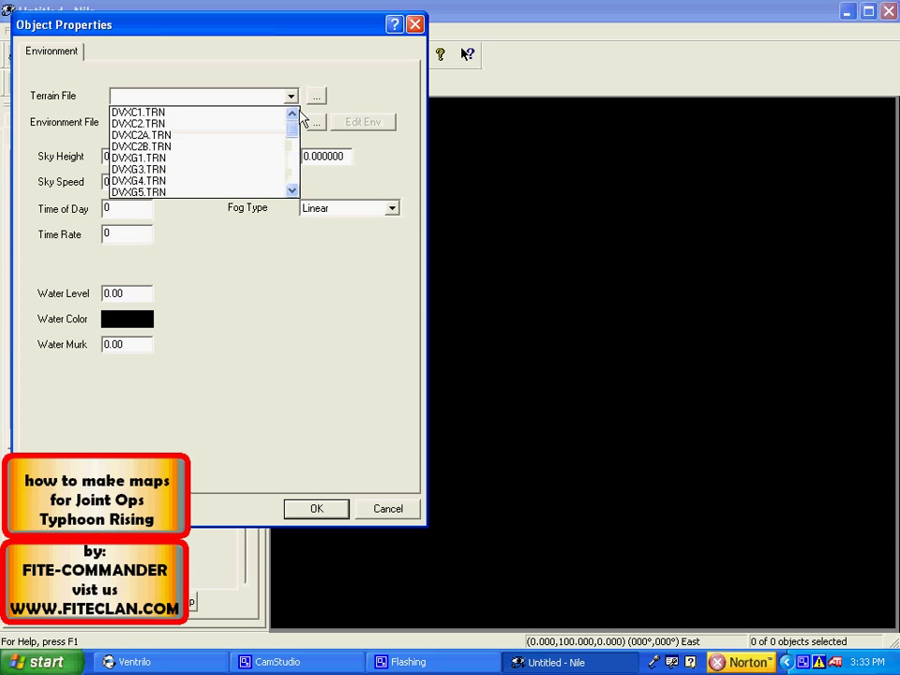
scroll(292, 150, "down", 2)
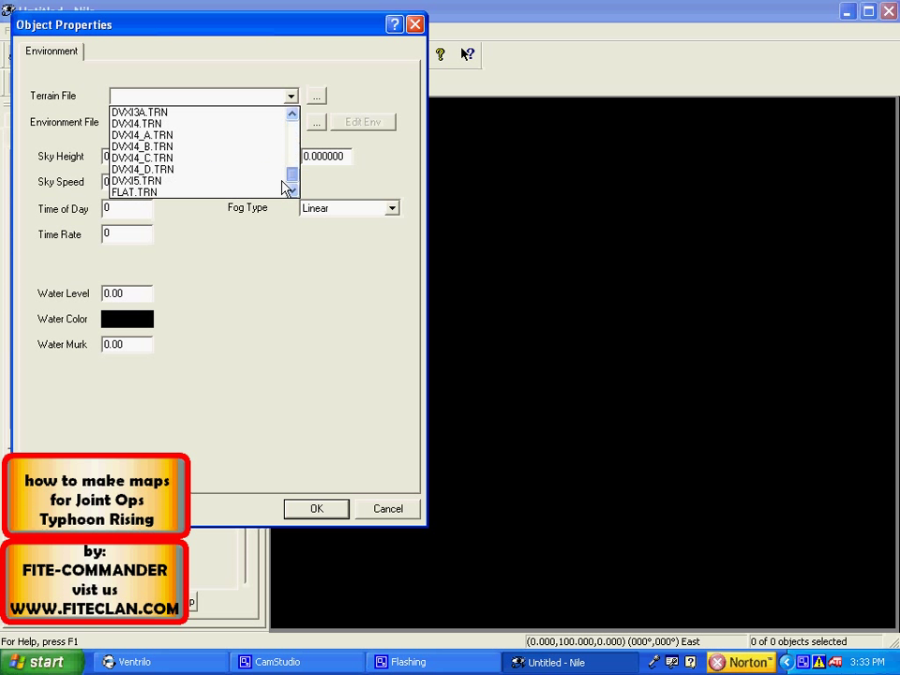
left_click(129, 193)
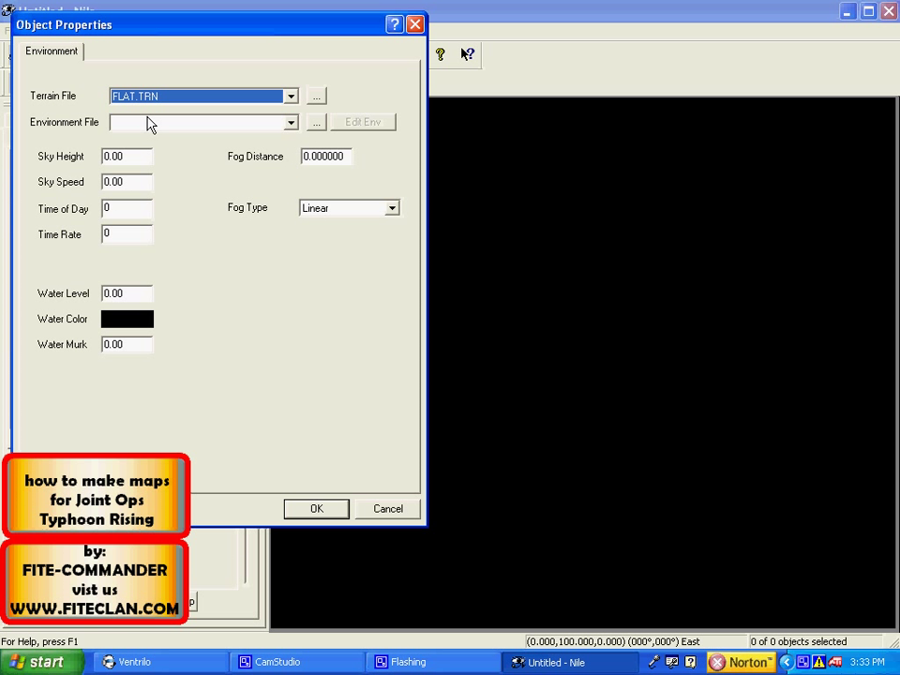
left_click(292, 122)
left_click_drag(293, 165, 292, 200)
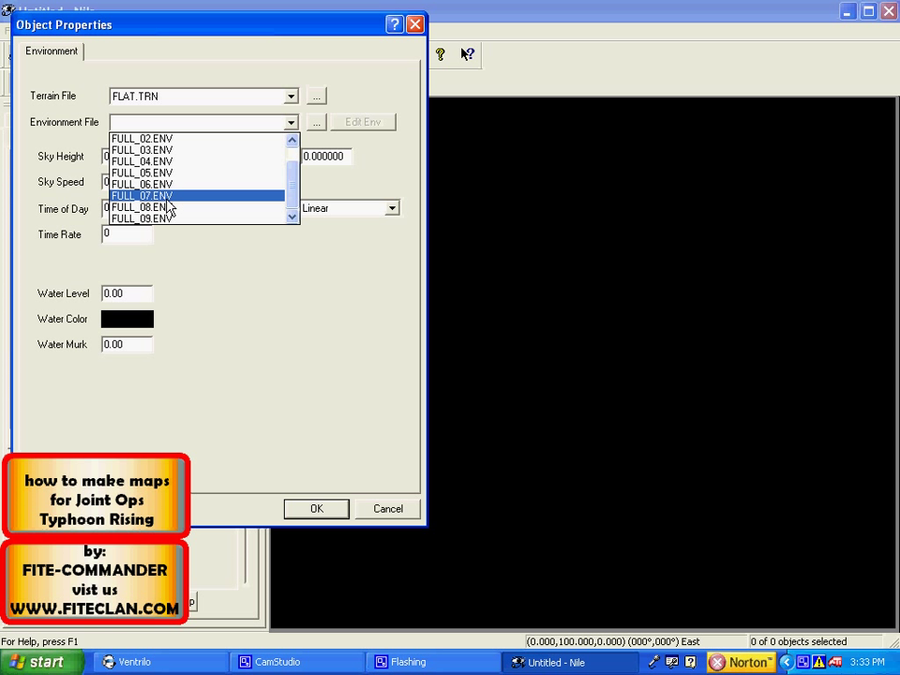
left_click(144, 185)
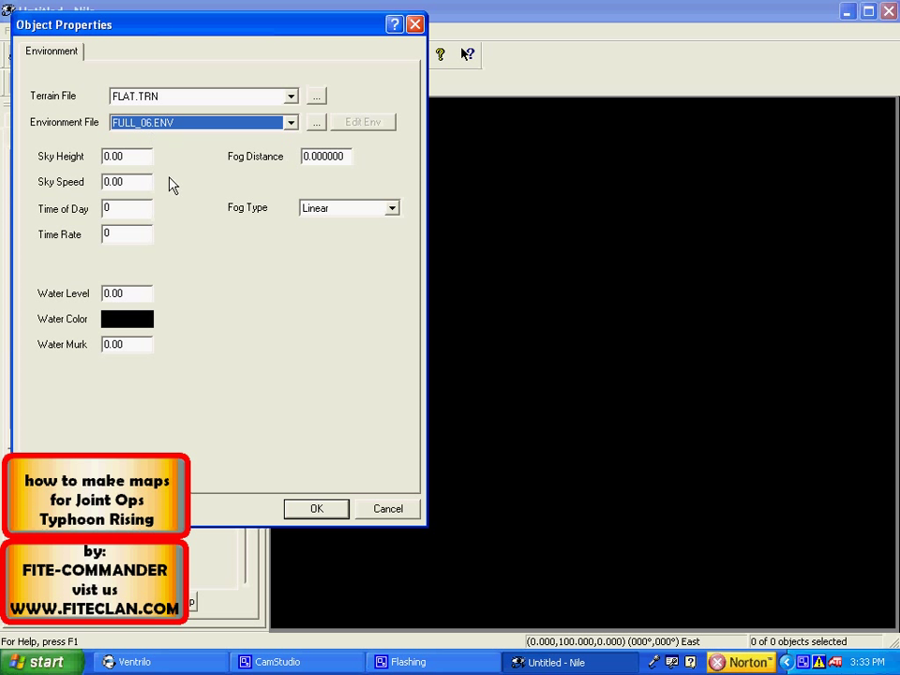
left_click(314, 515)
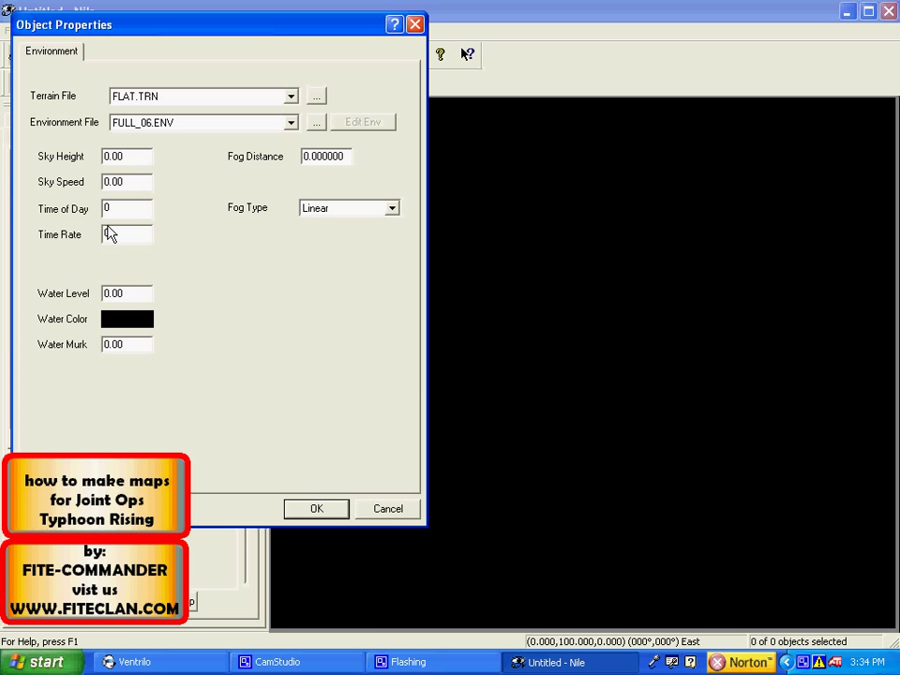
Confirm the terrain settings so the flat grassy FLAT.TRN terrain loads into the map.
key("Return")
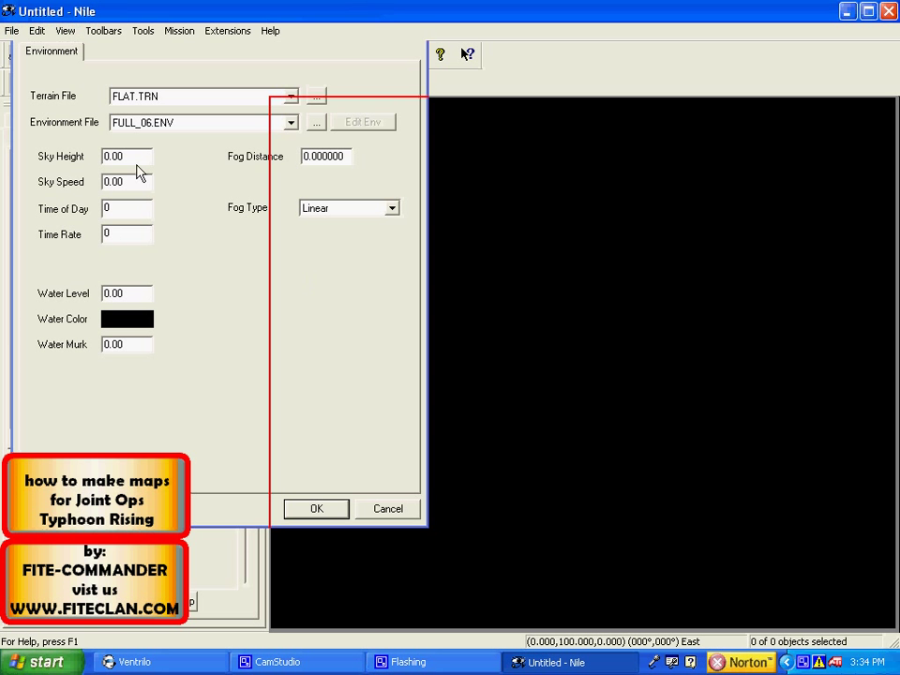
scroll(561, 305, "down", 3)
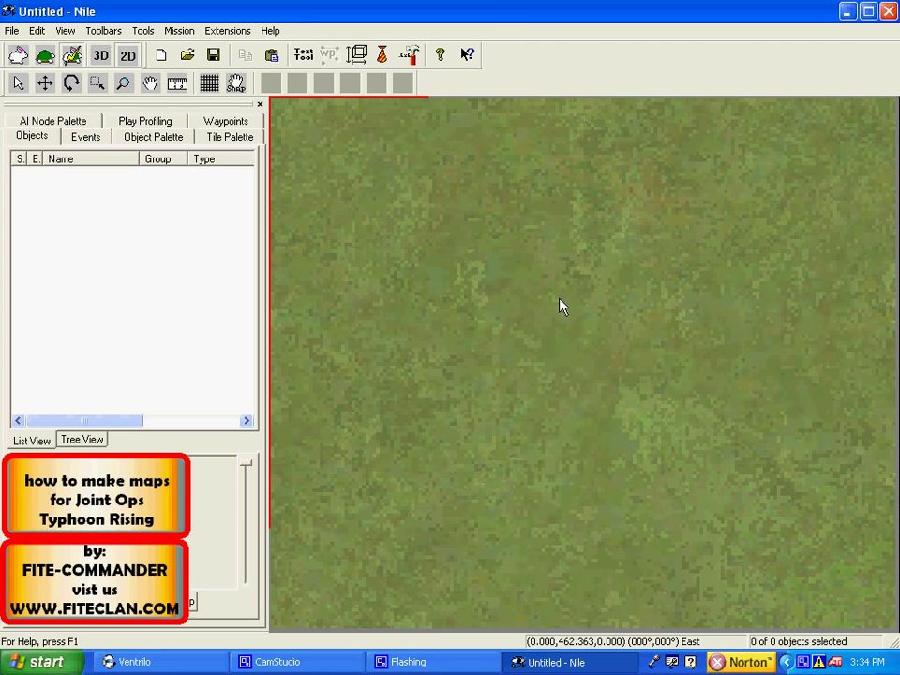
scroll(560, 343, "down", 3)
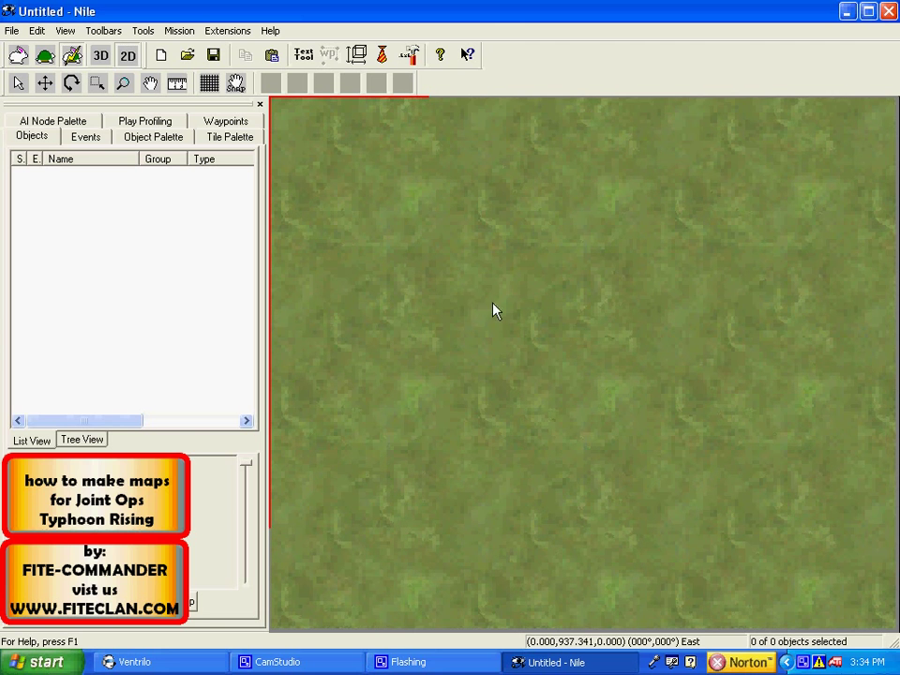
scroll(541, 292, "down", 3)
scroll(619, 335, "up", 2)
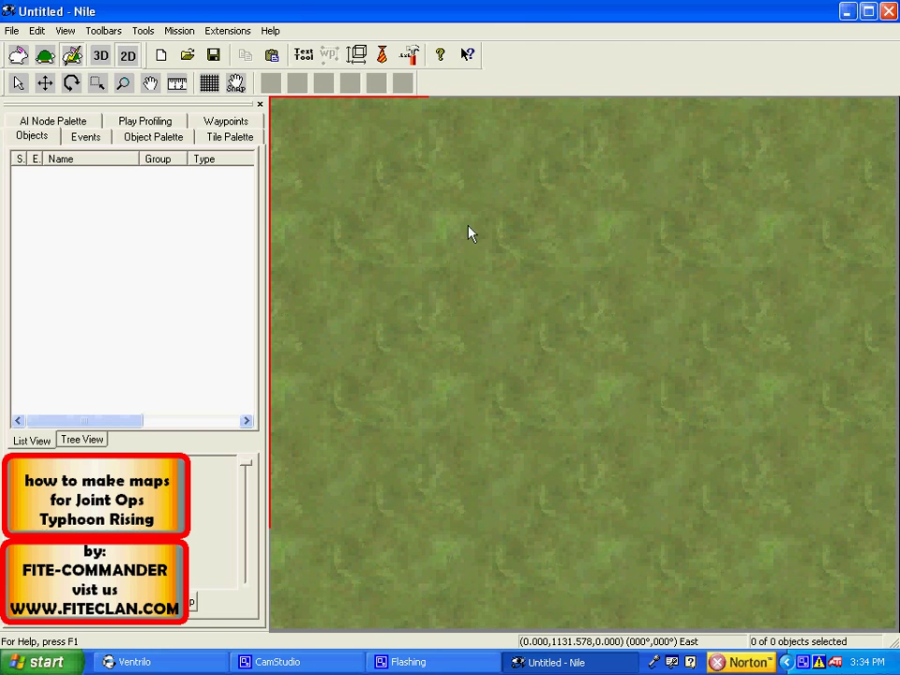
Preview the terrain in 3D, then return to 2D and reposition the camera over it.
left_click(101, 55)
right_click(431, 274)
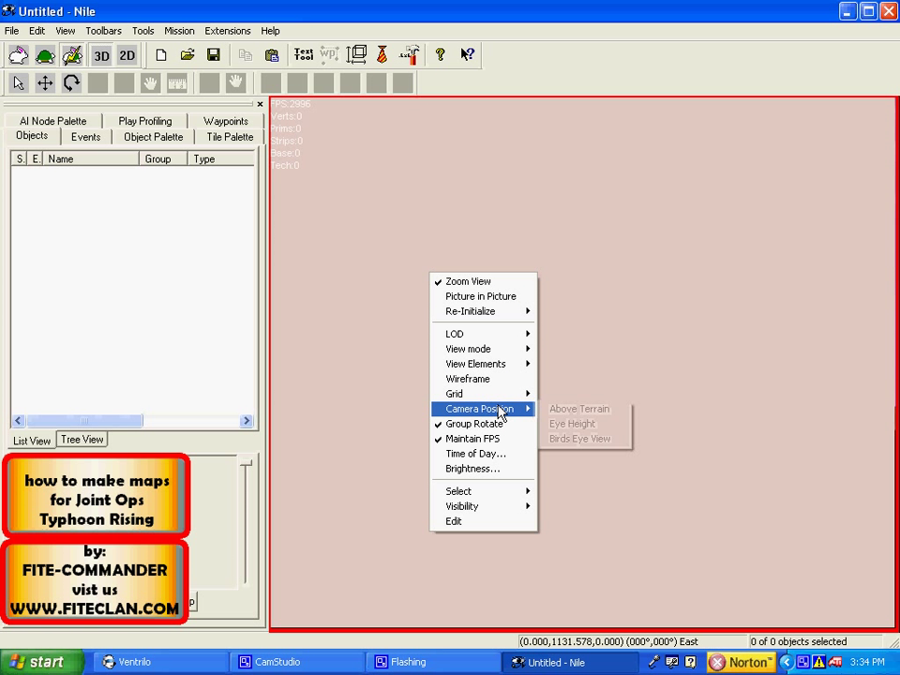
left_click(574, 438)
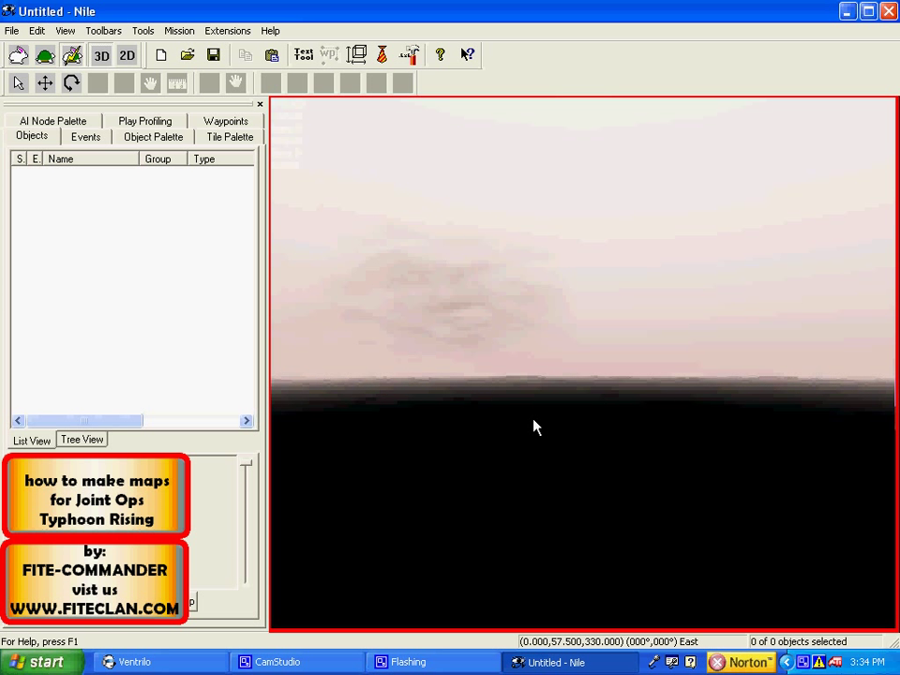
left_click(127, 56)
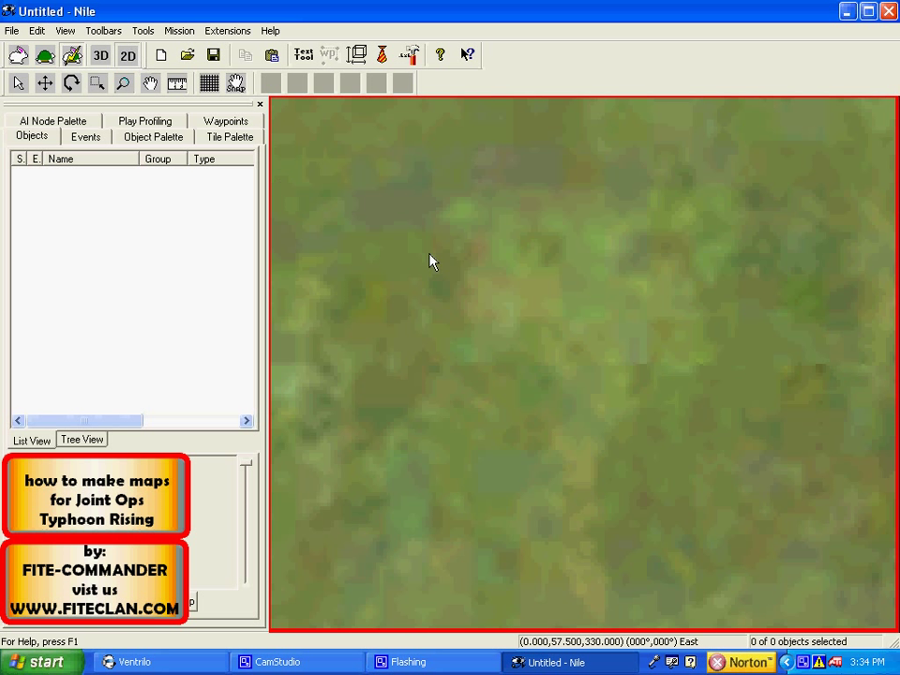
right_click(490, 309)
mouse_move(571, 447)
left_click(607, 459)
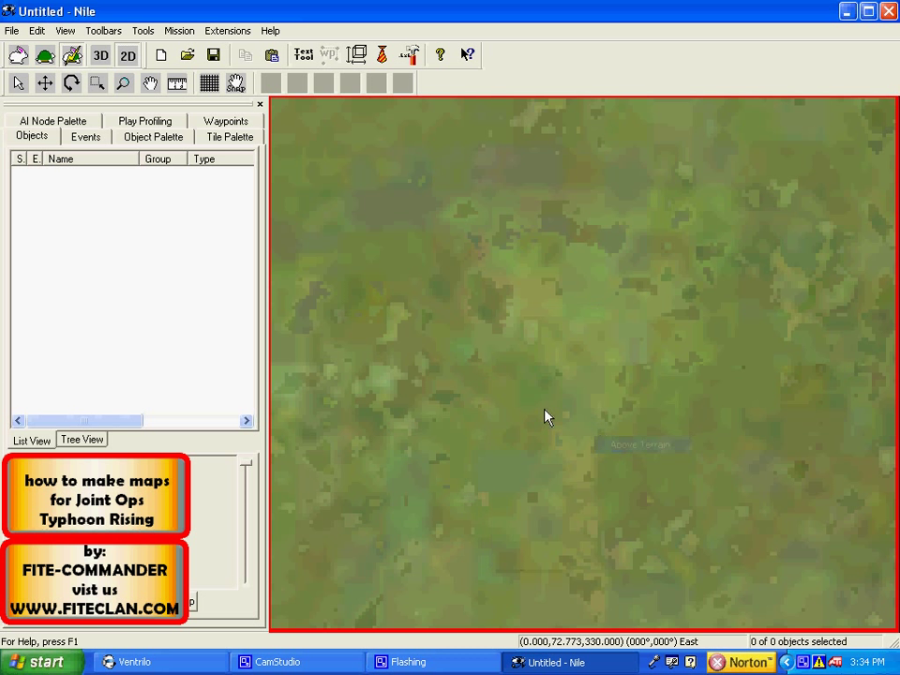
Filter the Object Palette for 'two' and select the HN_Bld1 Two story Main building.
left_click(146, 138)
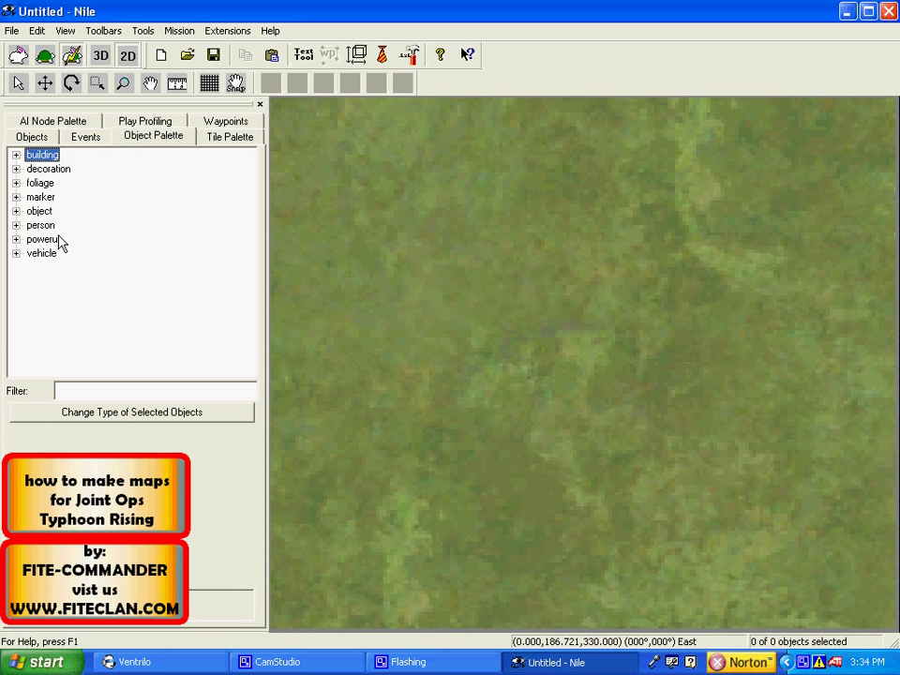
left_click(15, 156)
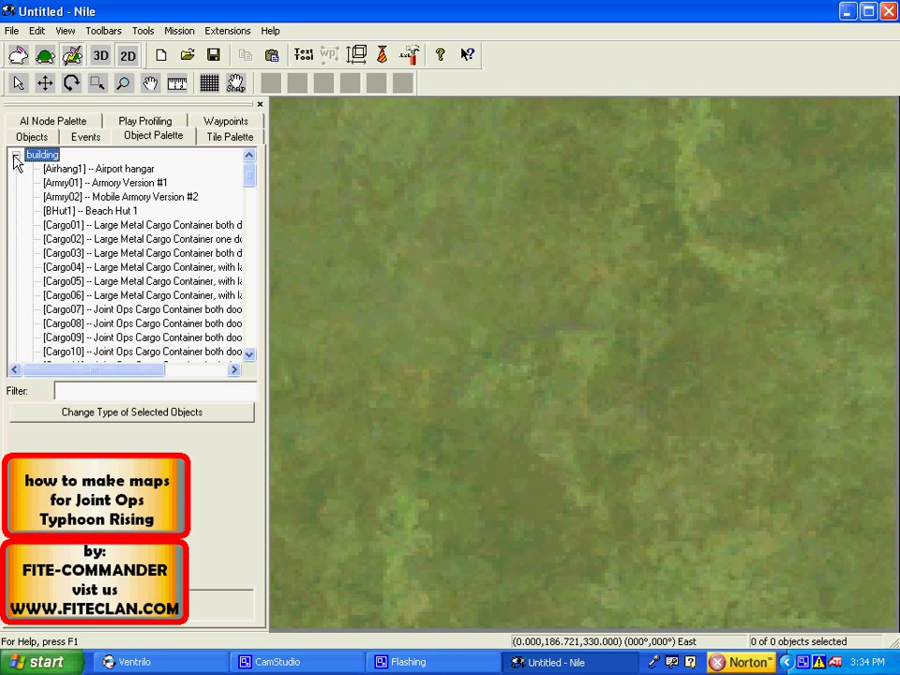
left_click(114, 391)
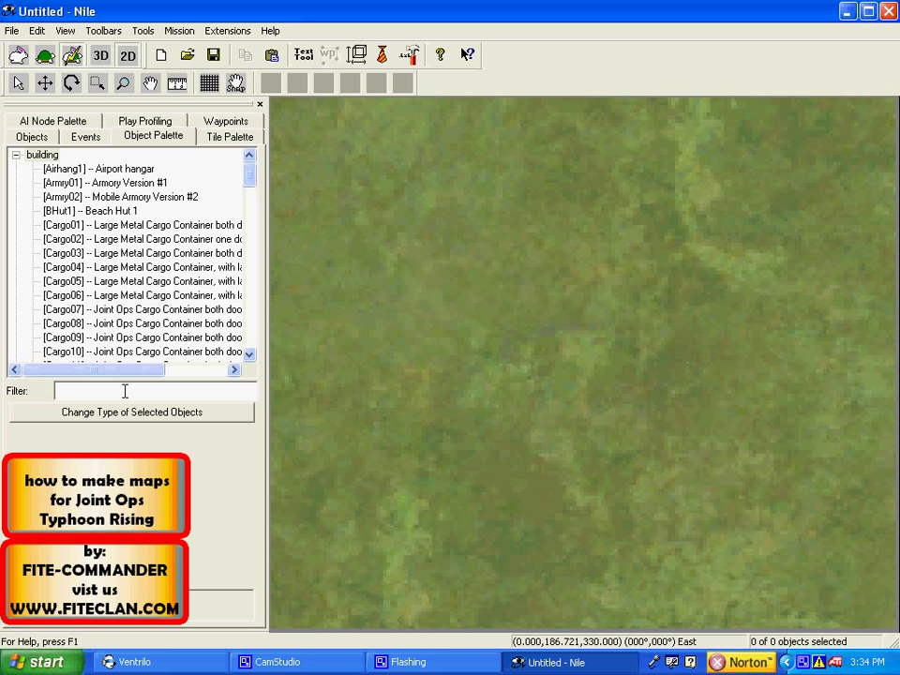
type("two")
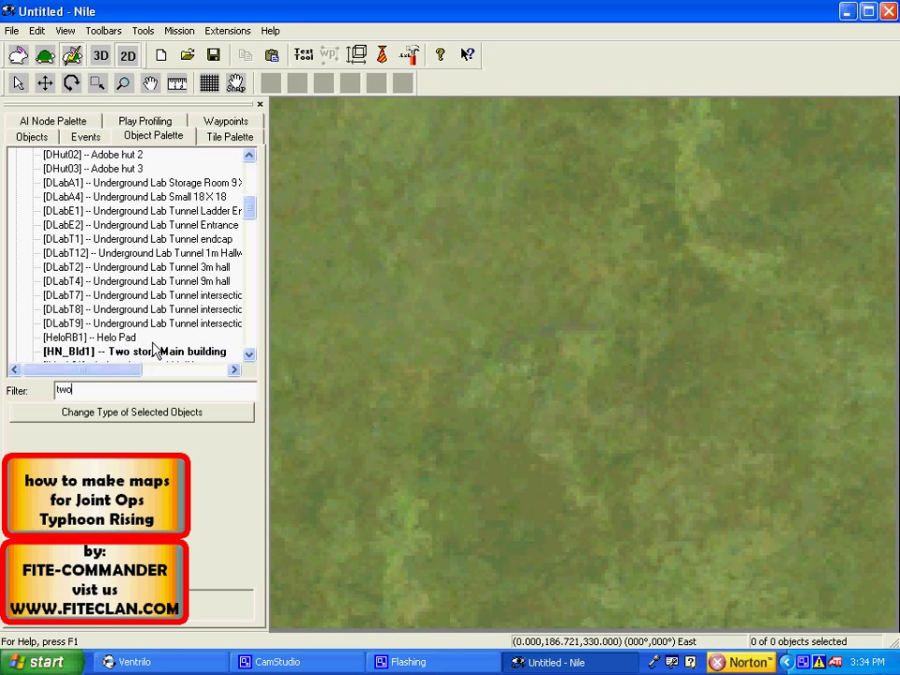
left_click(148, 352)
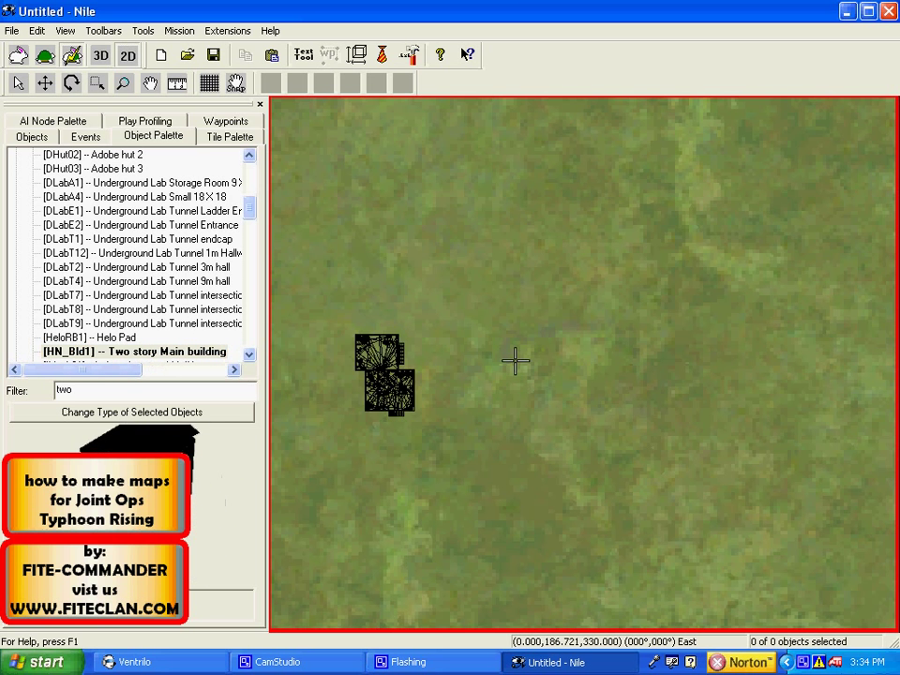
Place six buildings in two parallel rows of three, leaving room for a road between.
left_click(464, 262)
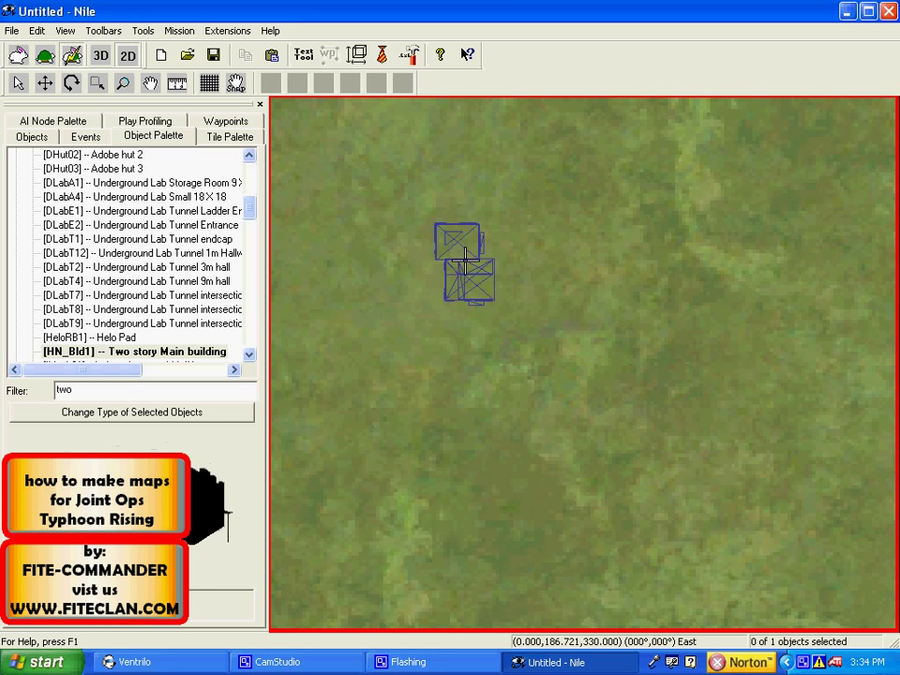
left_click(477, 378)
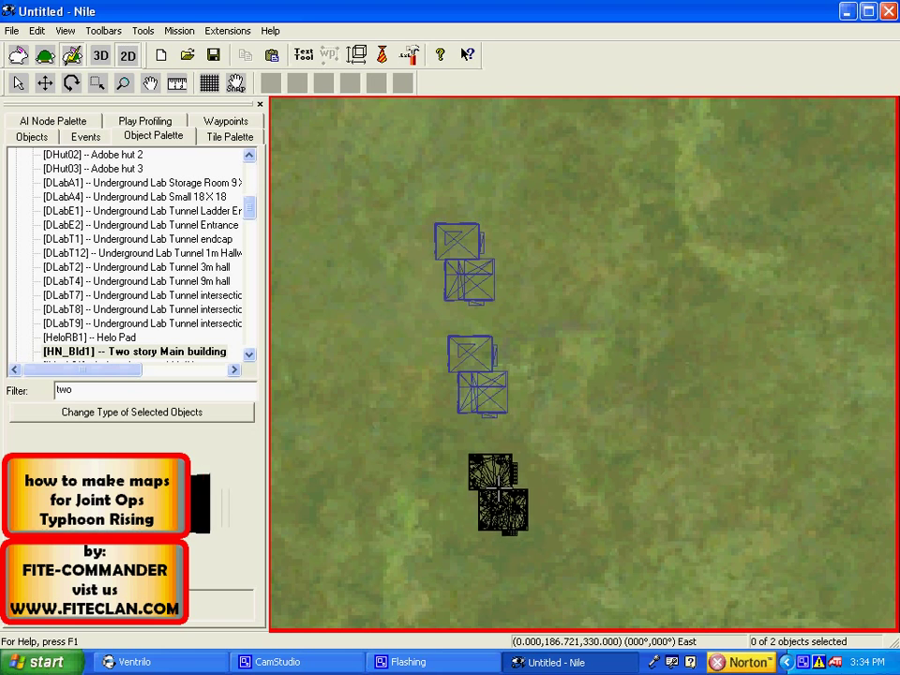
left_click(491, 462)
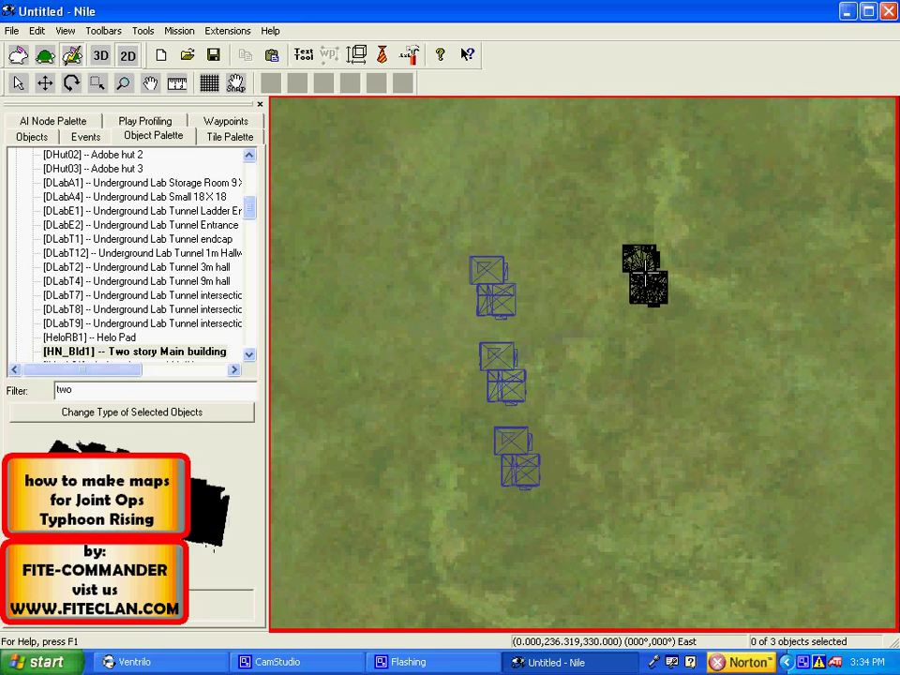
left_click(643, 274)
left_click(661, 350)
left_click(678, 441)
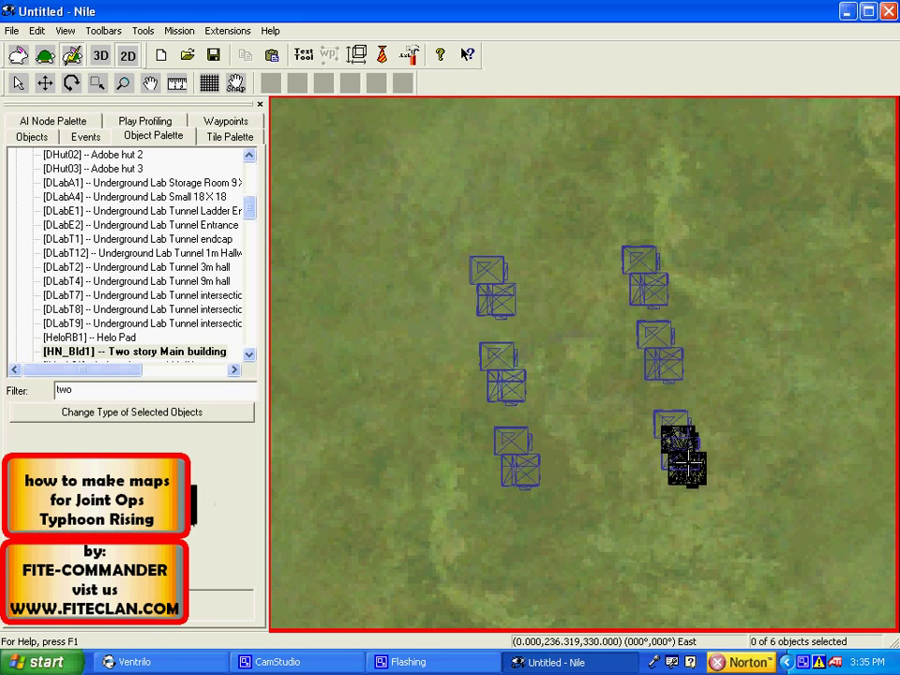
Paint a short strip of brown dirt tiles from TRNTILE10.TGA above the buildings.
left_click(236, 141)
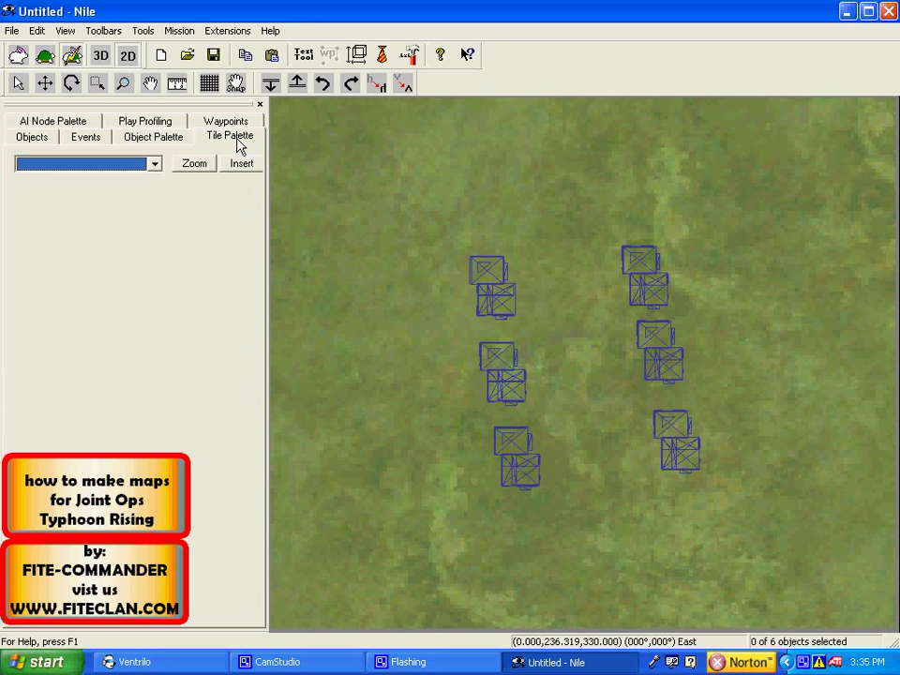
left_click(154, 163)
left_click(131, 180)
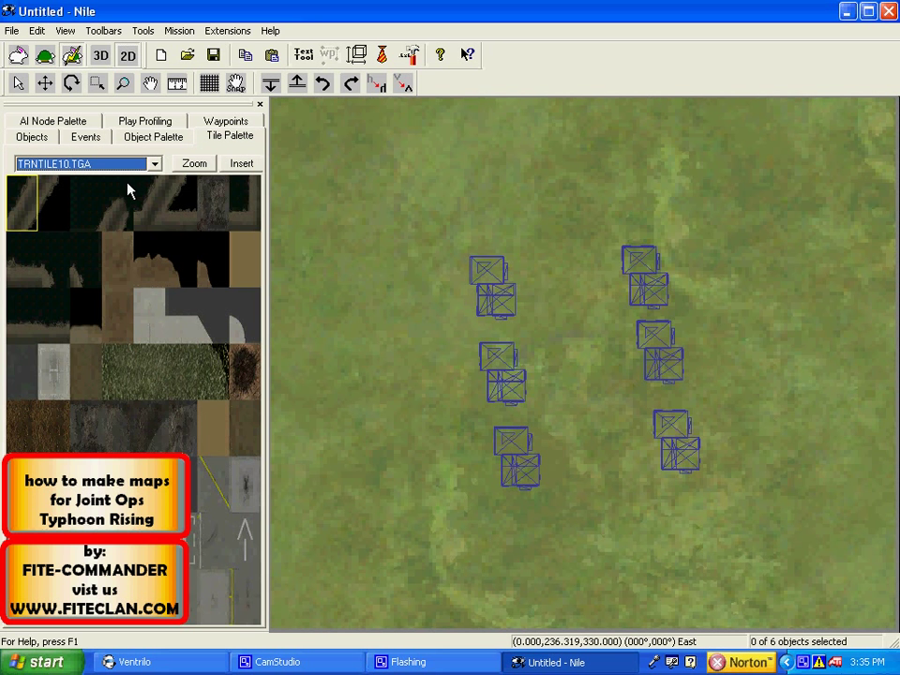
left_click(241, 165)
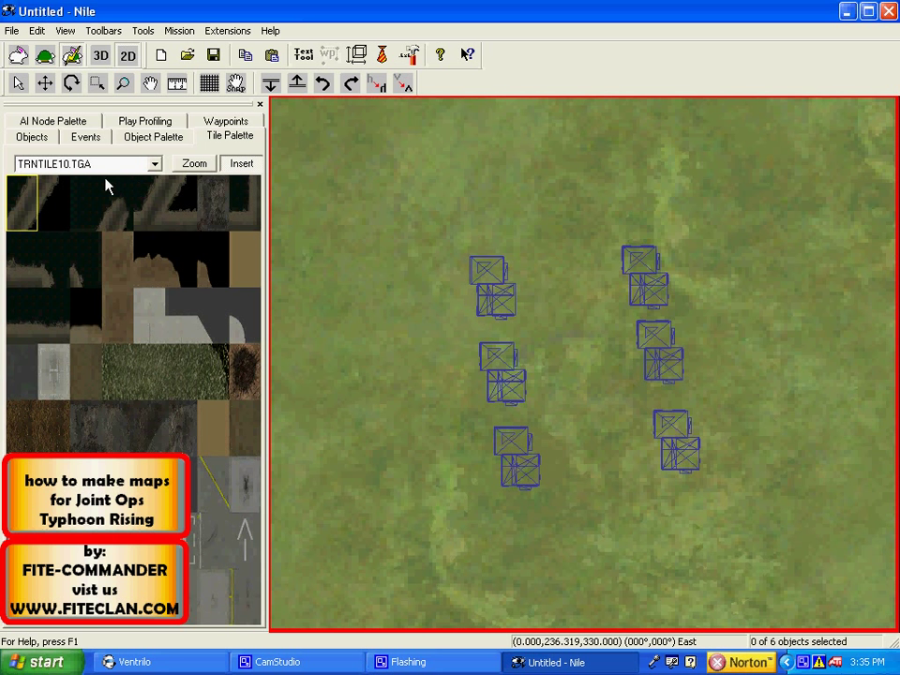
left_click(229, 141)
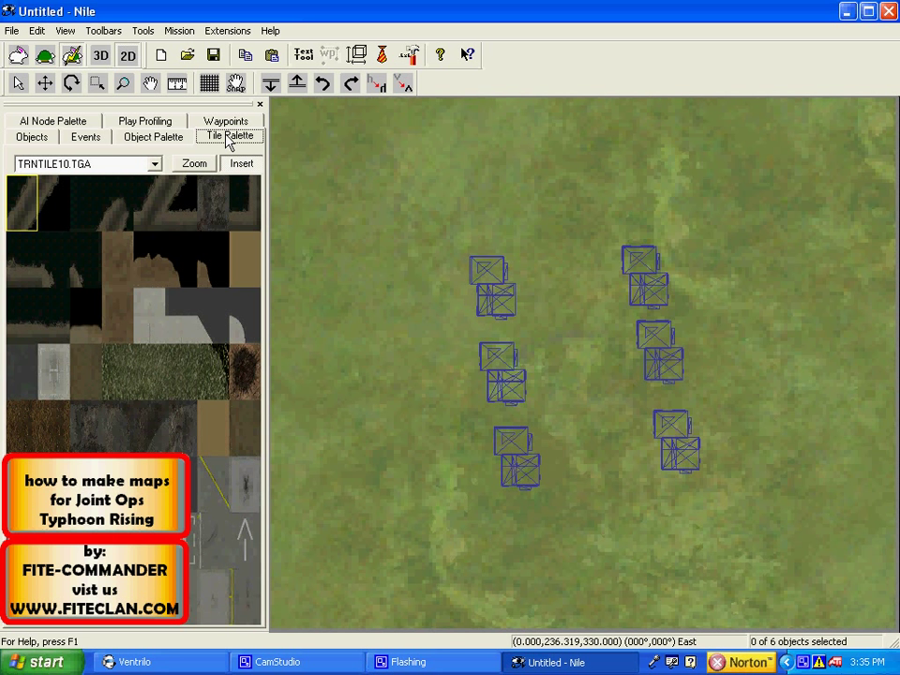
left_click(248, 256)
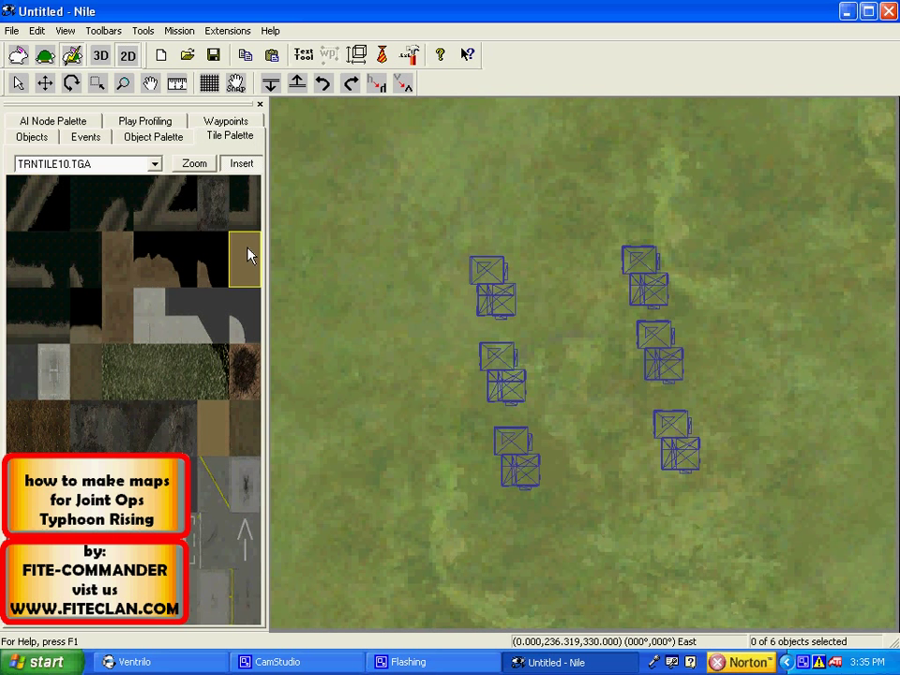
left_click(241, 165)
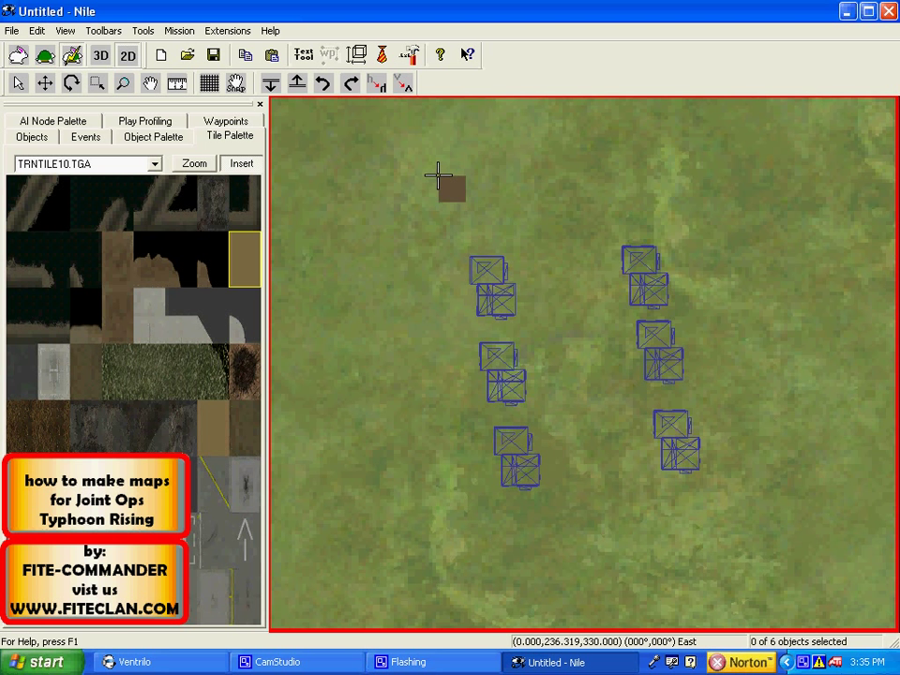
left_click_drag(458, 180, 494, 174)
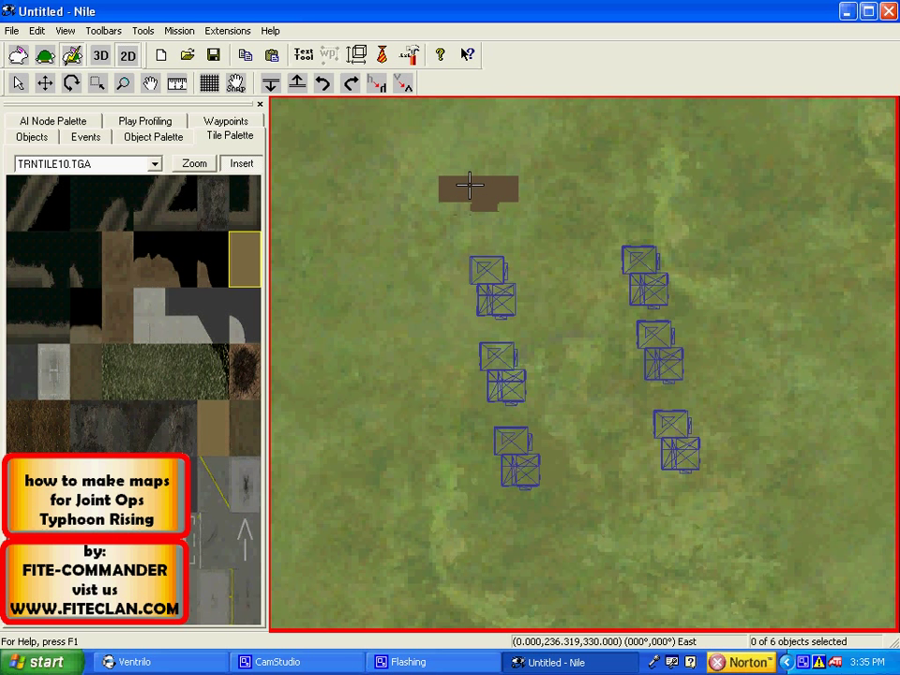
left_click(418, 189)
key("ctrl+z")
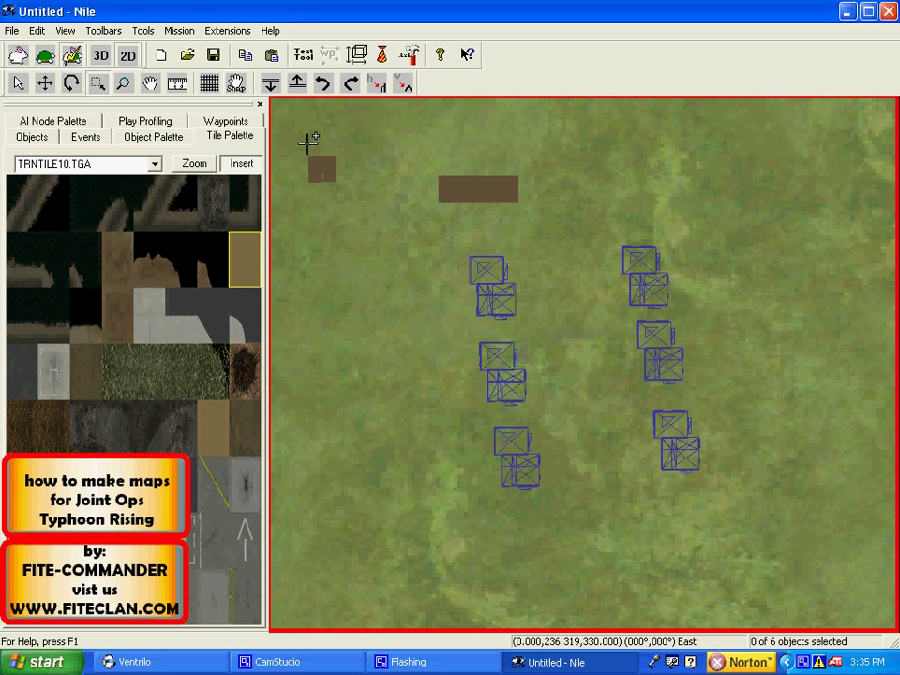
left_click(241, 165)
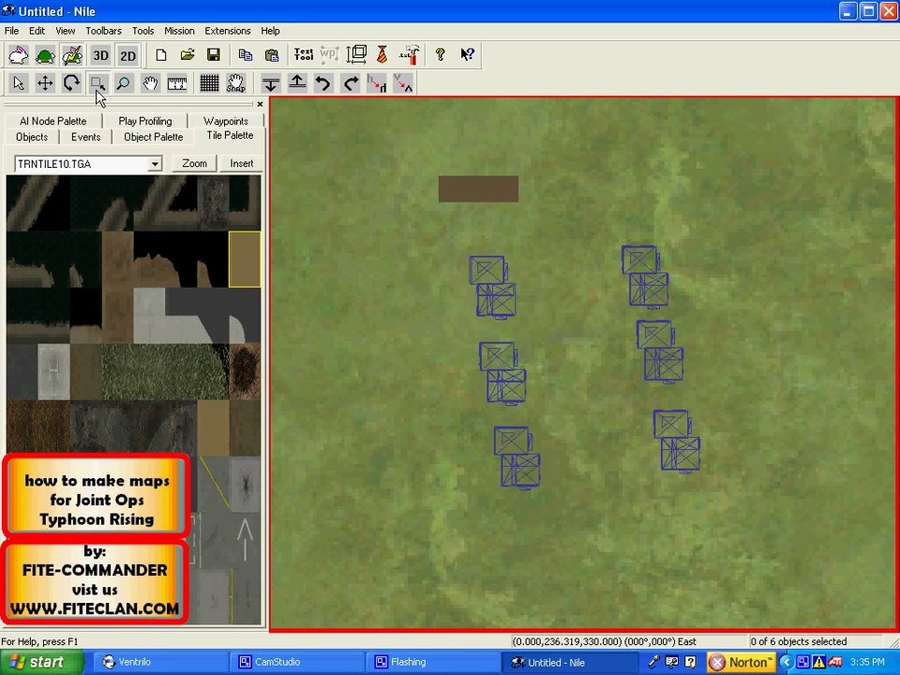
Copy and paste the road tiles twice to lengthen the road rightward to six tiles and beyond.
left_click(538, 208)
left_click(245, 56)
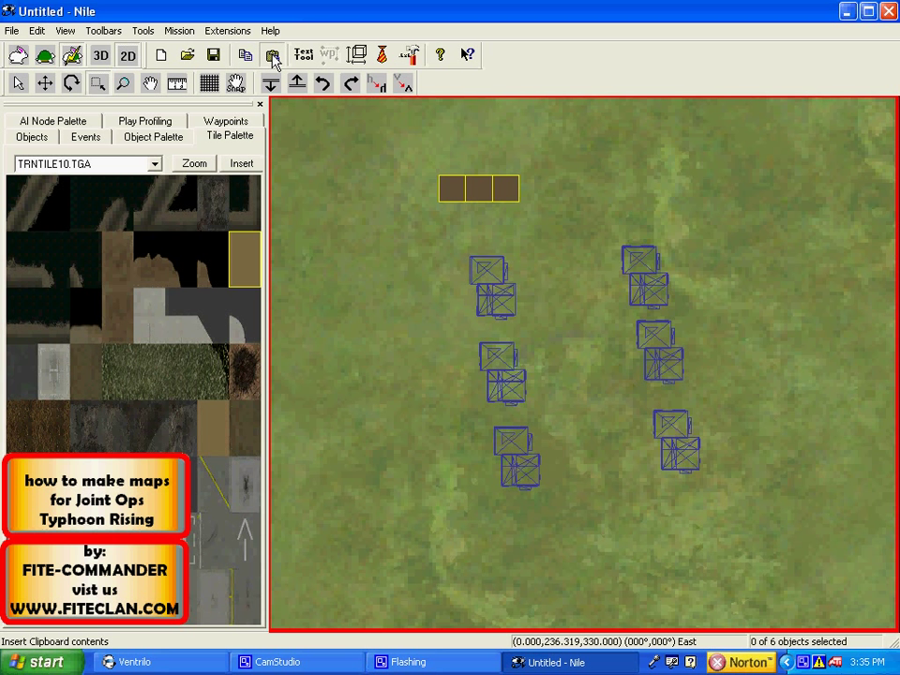
left_click(44, 84)
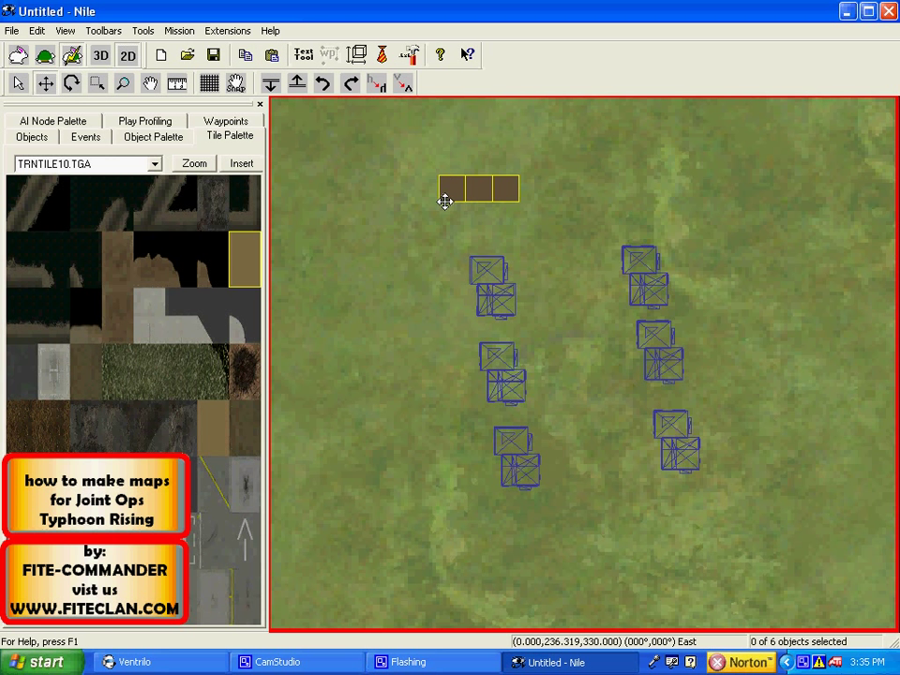
left_click_drag(445, 199, 531, 201)
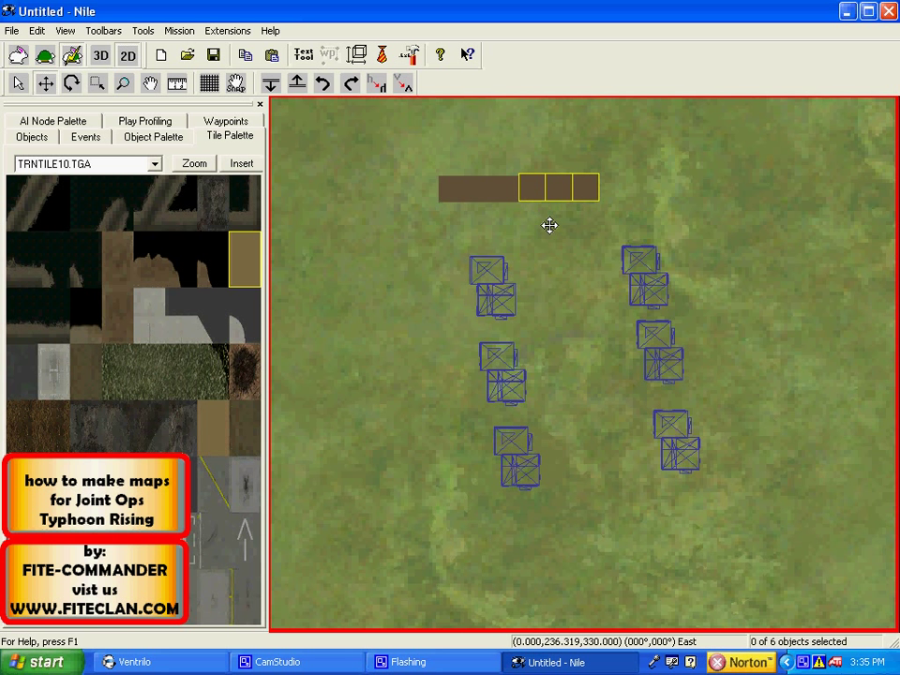
left_click(97, 84)
left_click_drag(376, 182, 639, 205)
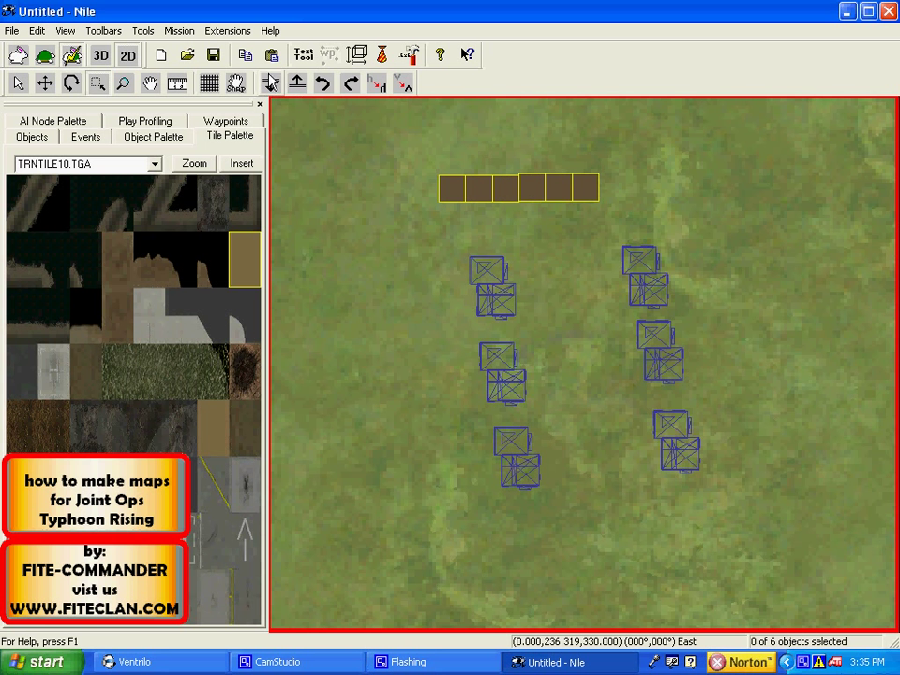
left_click(45, 83)
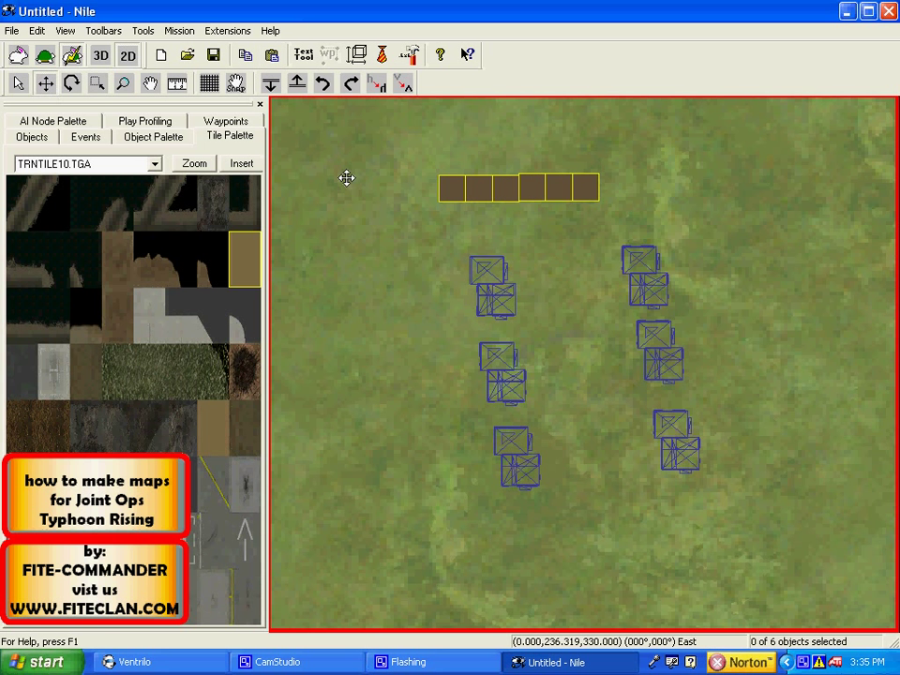
left_click_drag(457, 199, 618, 199)
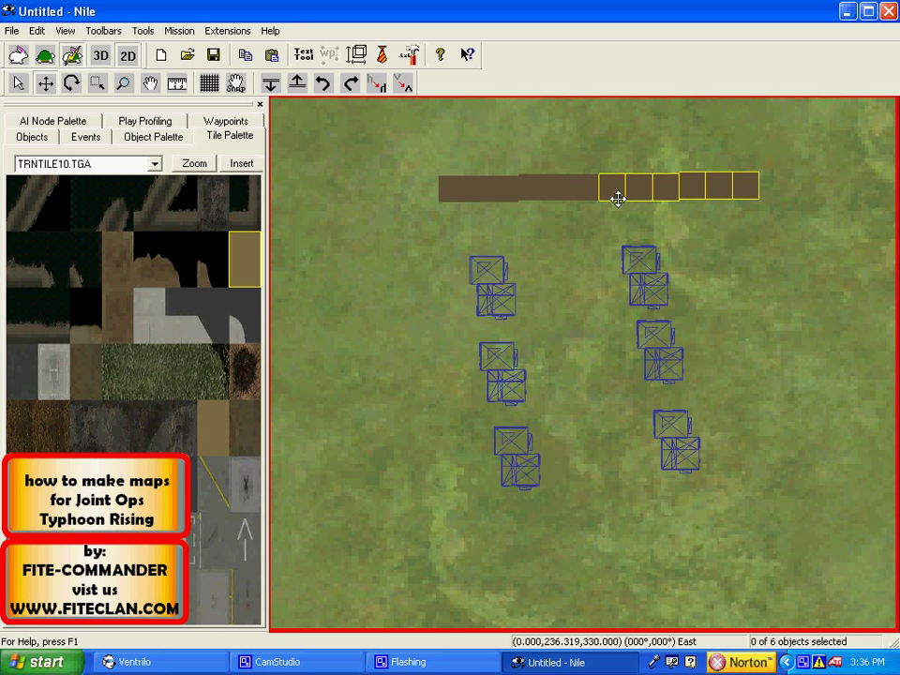
Duplicate the whole road row to extend it further, recentring the view on the road.
left_click(98, 85)
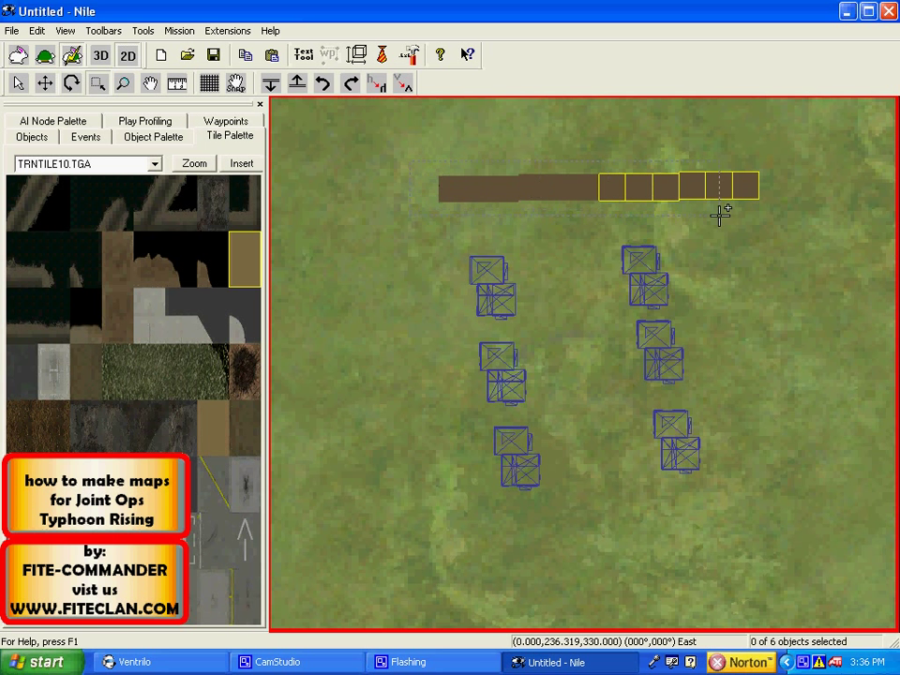
left_click_drag(789, 207, 432, 166)
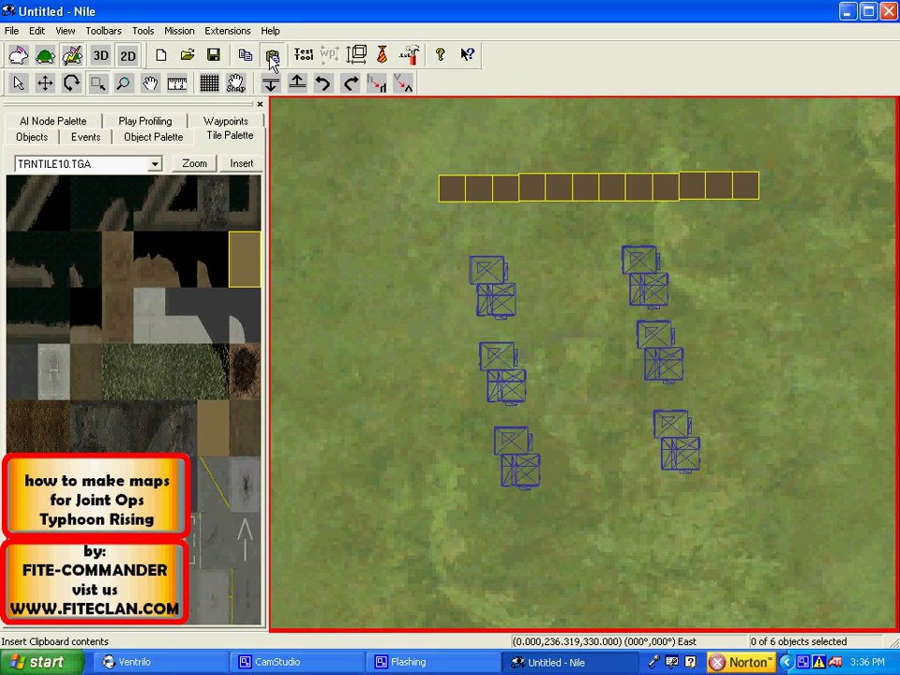
left_click(45, 84)
scroll(503, 195, "down", 2)
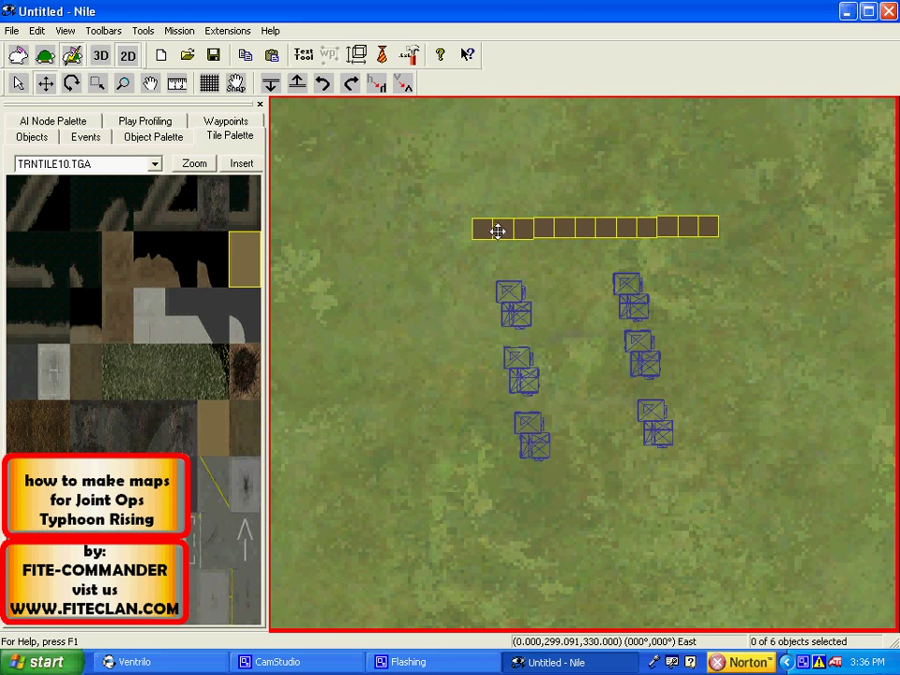
left_click_drag(496, 231, 741, 229)
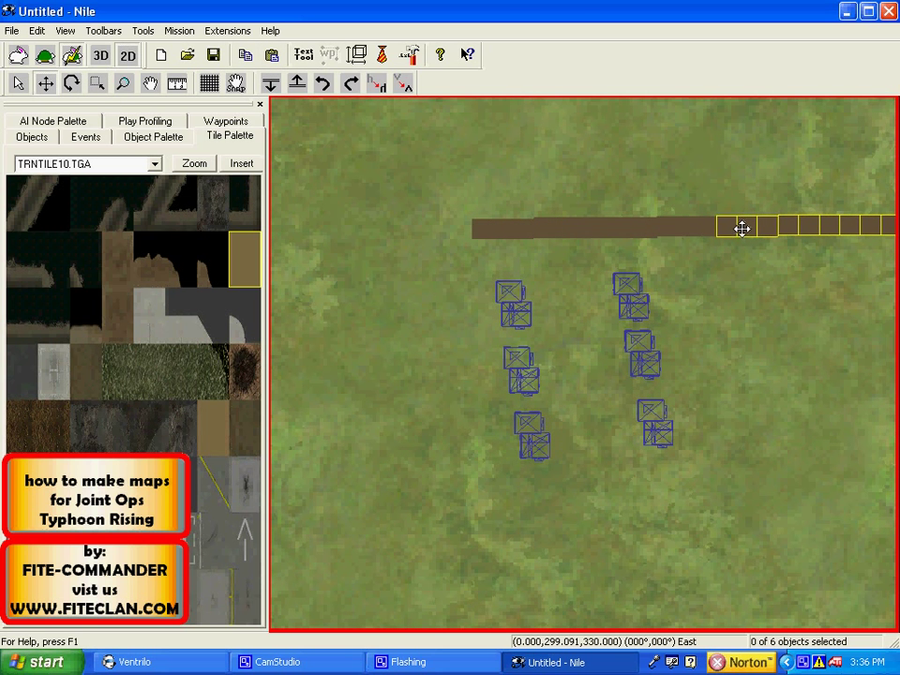
scroll(390, 121, "down", 1)
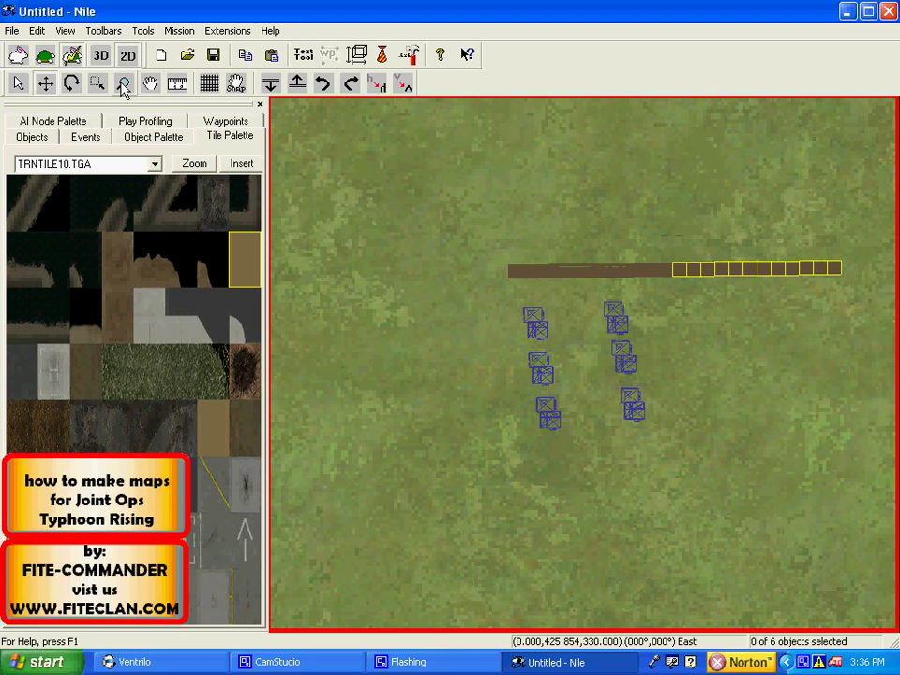
left_click(150, 83)
left_click_drag(681, 267, 607, 287)
scroll(614, 291, "up", 1)
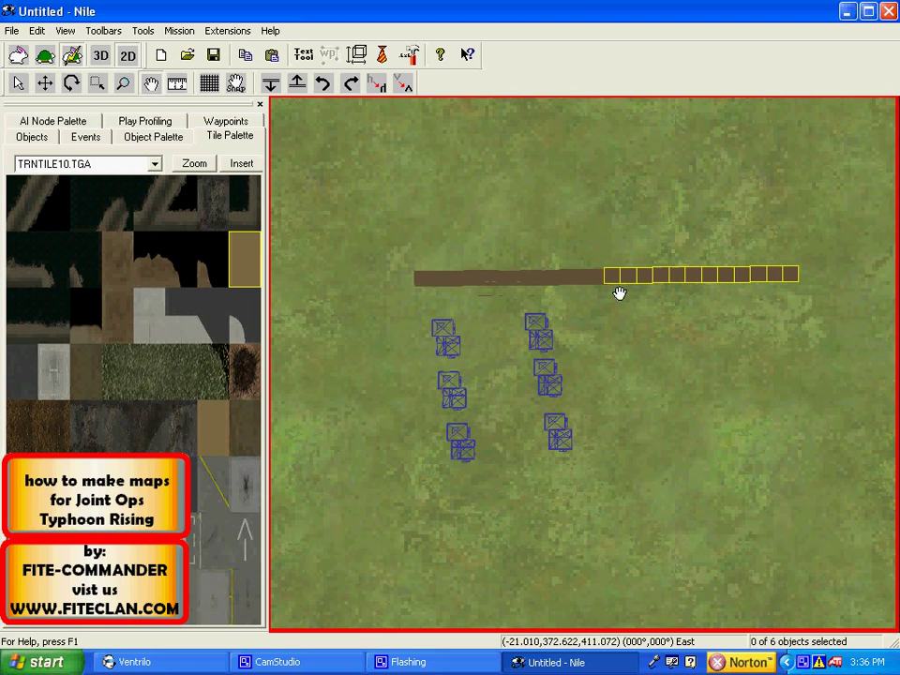
left_click(98, 83)
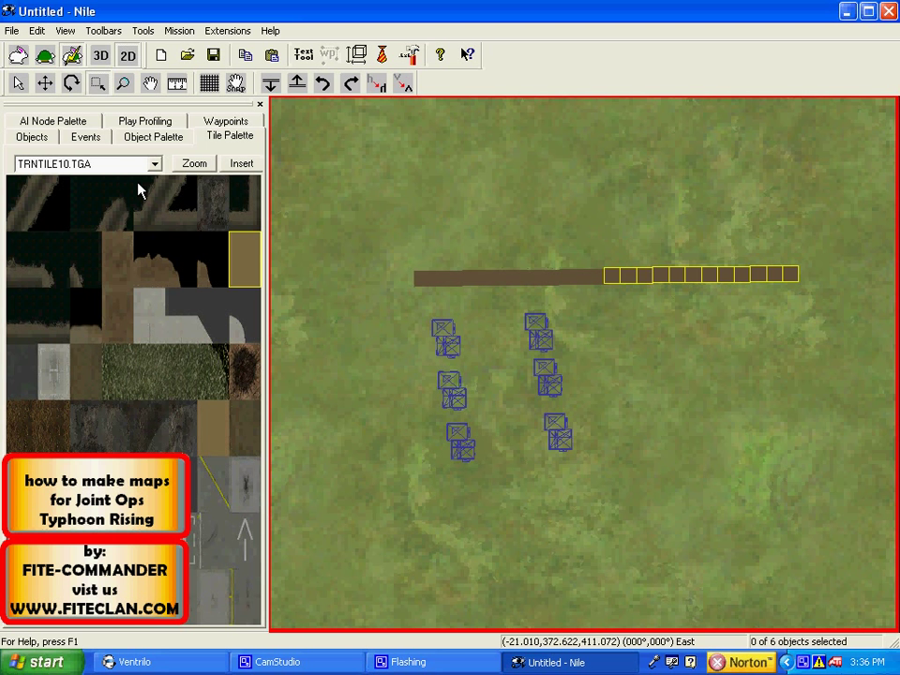
Select the three left-column buildings, rotate them into a row and move them beside the road.
left_click(29, 137)
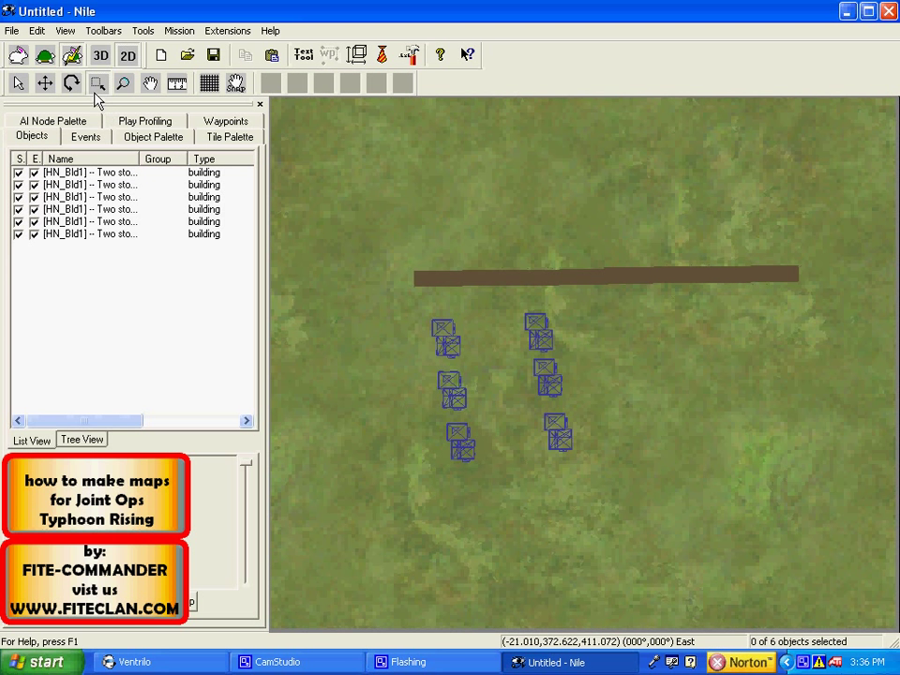
left_click_drag(408, 312, 512, 512)
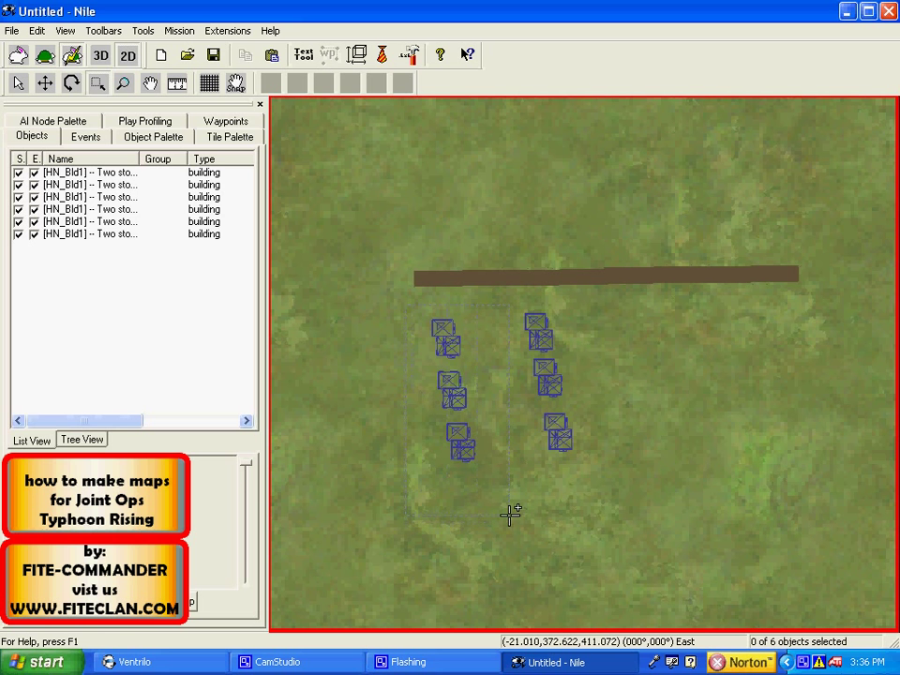
left_click(71, 83)
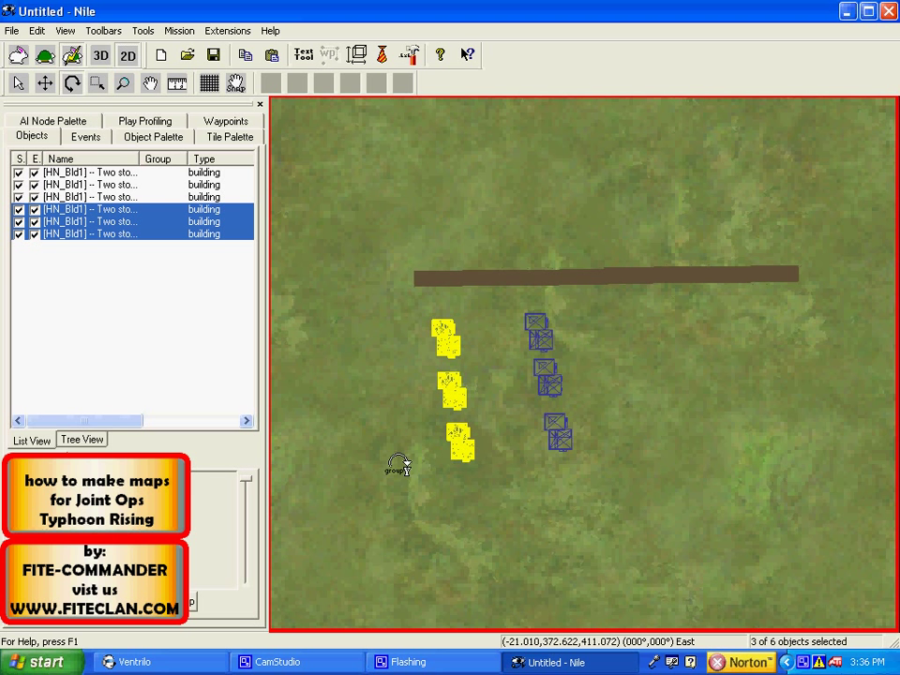
mouse_move(402, 466)
left_mouse_down()
mouse_move(500, 504)
mouse_move(405, 471)
left_mouse_up()
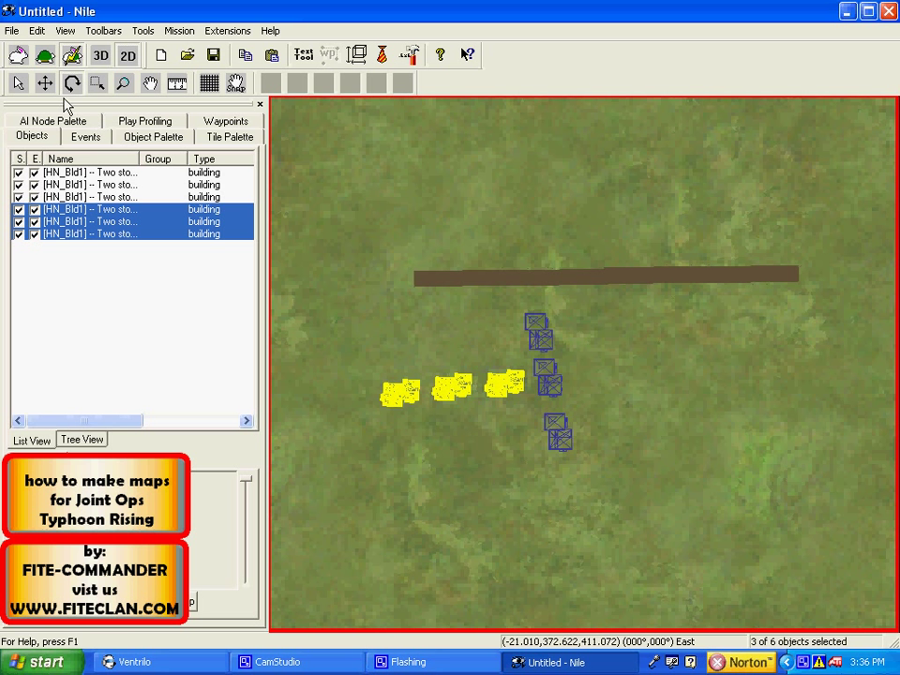
left_click(45, 83)
left_click_drag(396, 417, 635, 271)
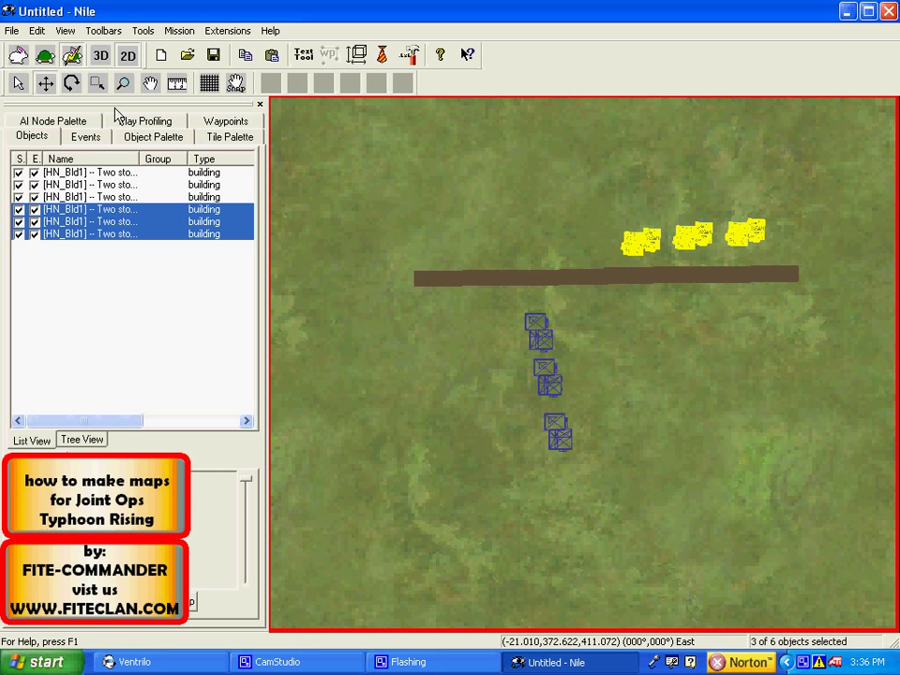
Rotate the three lower buildings into a horizontal row and place it just below the road.
left_click(98, 85)
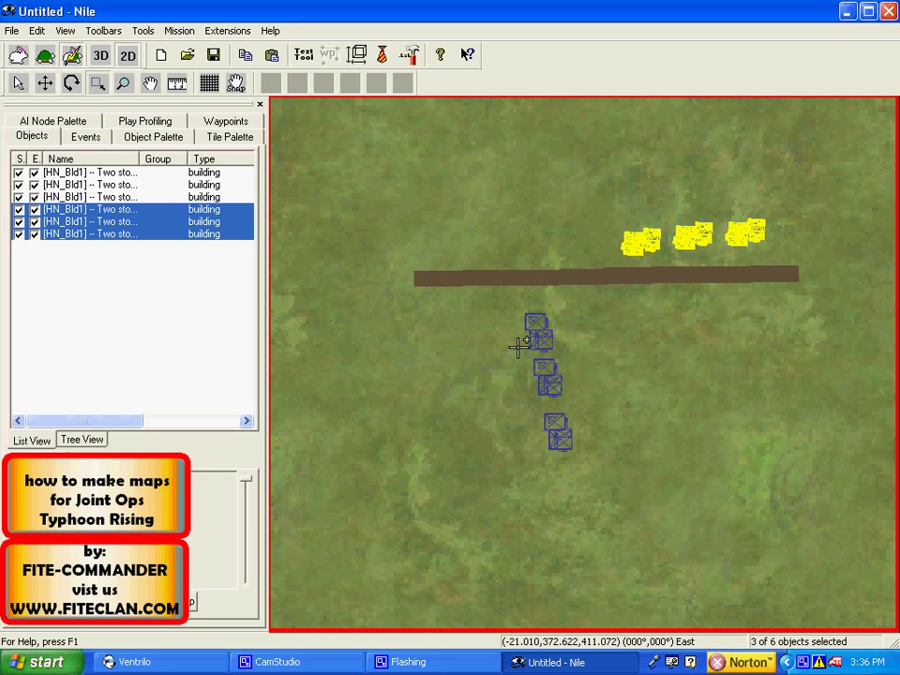
left_click_drag(506, 302, 618, 498, "shift")
left_click(124, 197)
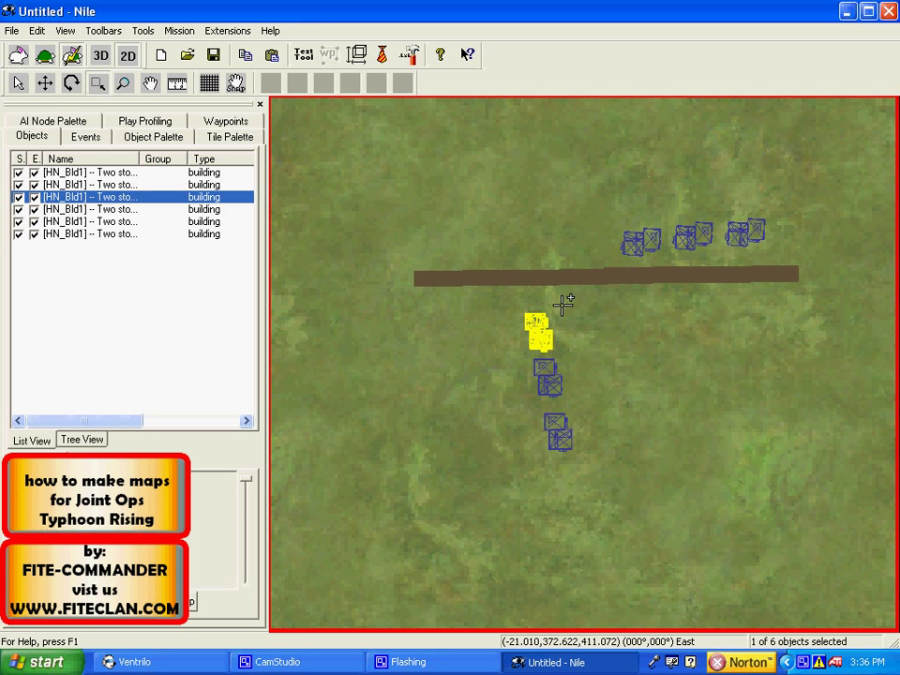
left_click_drag(526, 380, 561, 439, "shift")
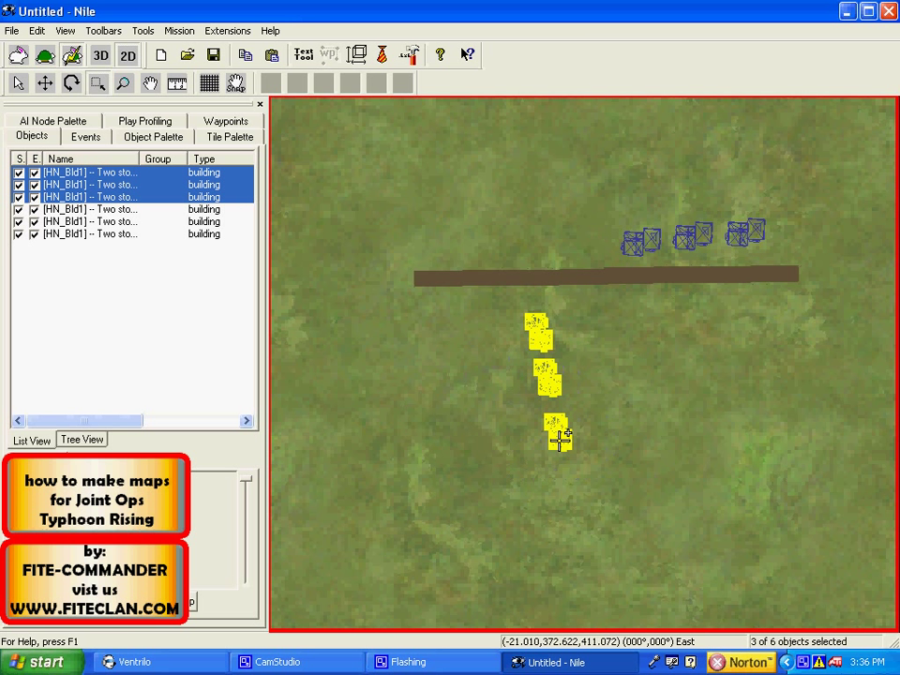
left_click(73, 84)
mouse_move(503, 441)
left_mouse_down()
mouse_move(730, 401)
mouse_move(657, 419)
left_mouse_up()
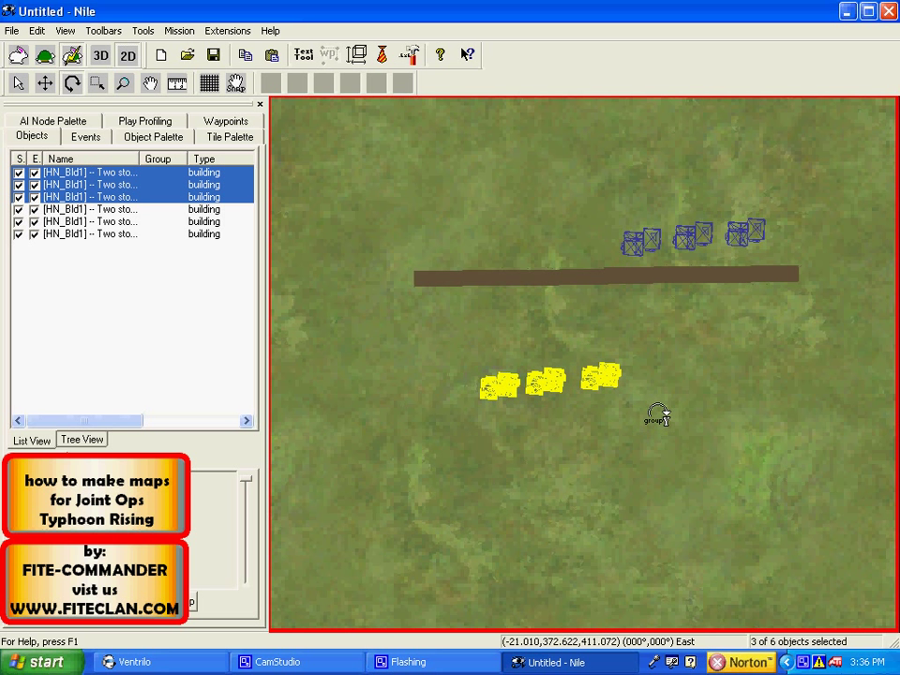
left_click(44, 84)
left_click_drag(484, 392, 650, 323)
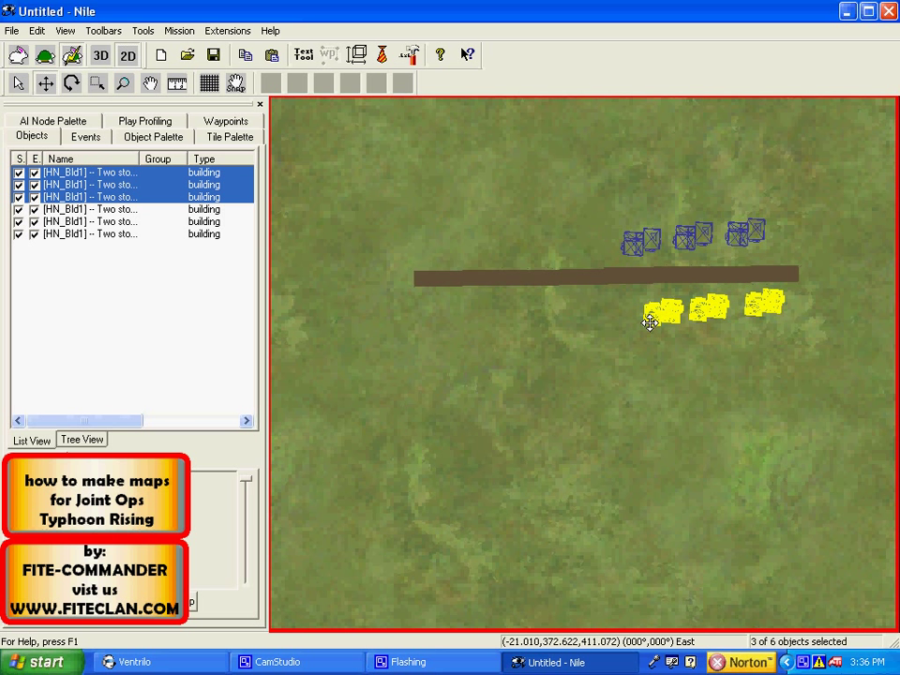
Paste two copies of the three-building row, one below and one above the road, rotated into line.
left_click(245, 54)
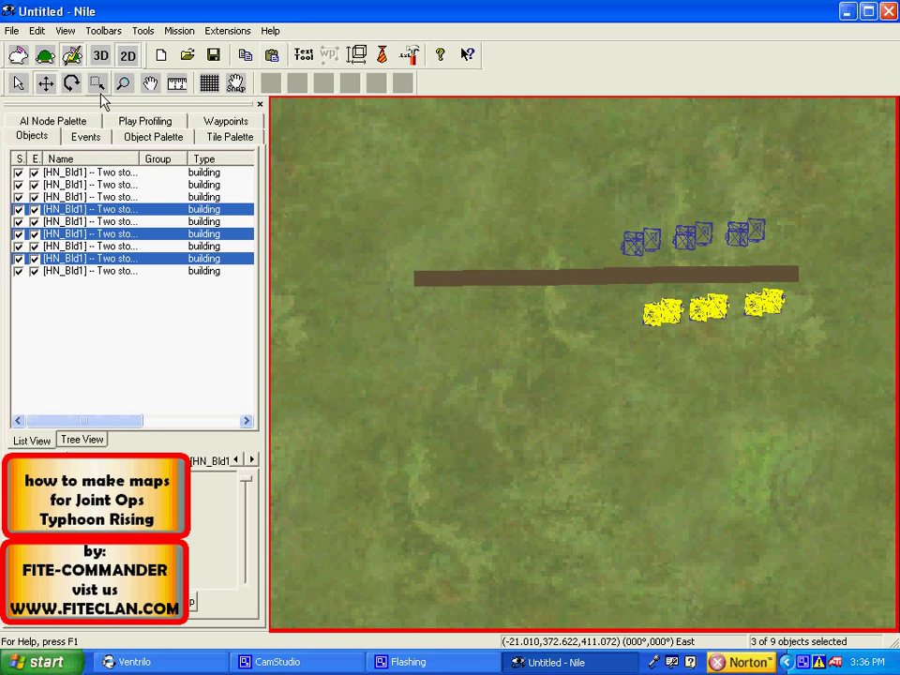
left_click(44, 84)
left_click_drag(764, 364, 560, 342)
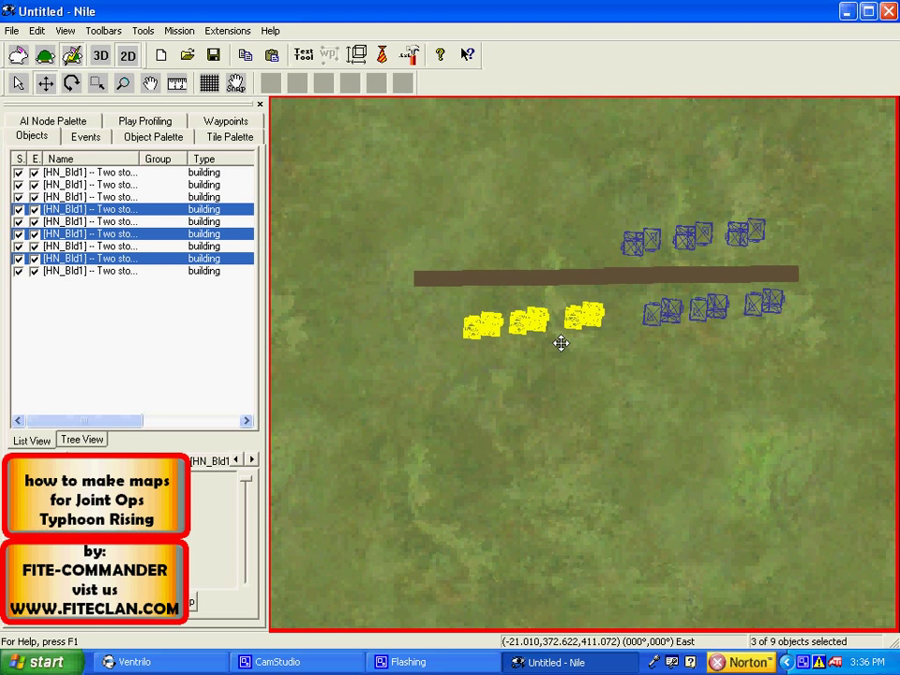
left_click(244, 55)
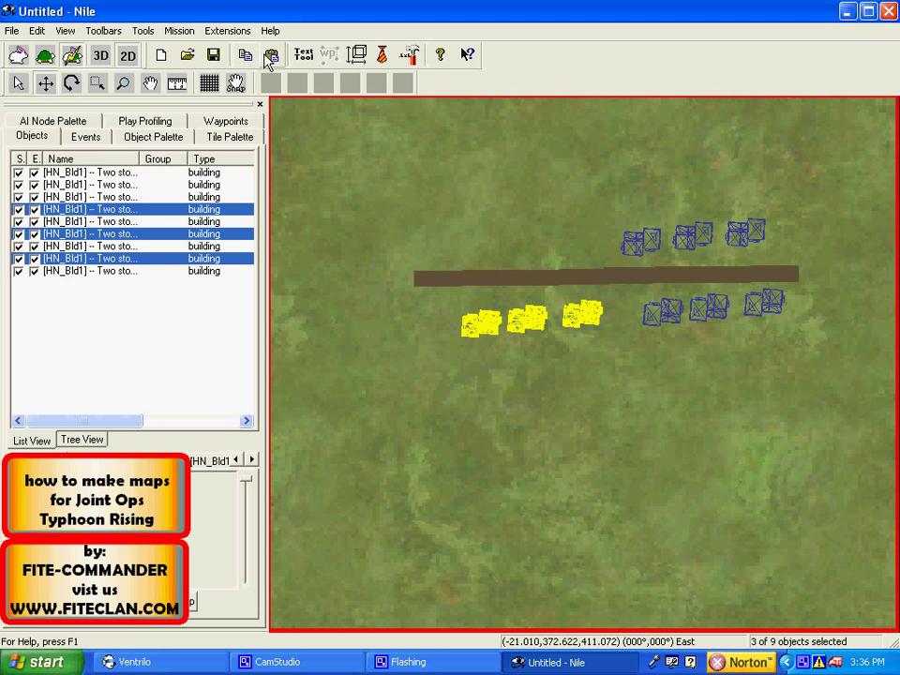
left_click_drag(482, 318, 465, 285)
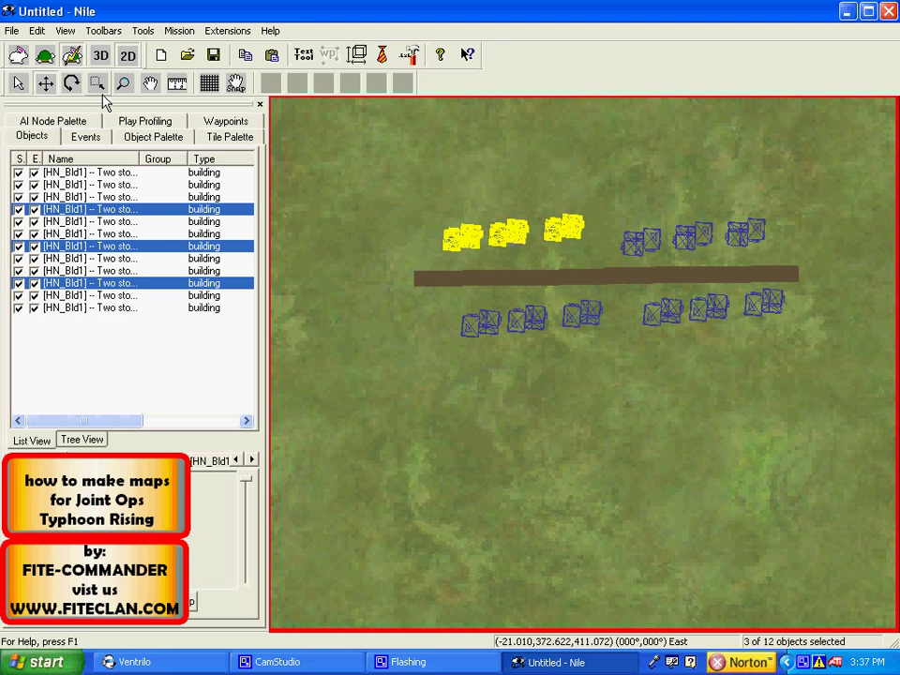
left_click(71, 83)
mouse_move(381, 249)
left_mouse_down()
mouse_move(563, 326)
mouse_move(507, 317)
left_mouse_up()
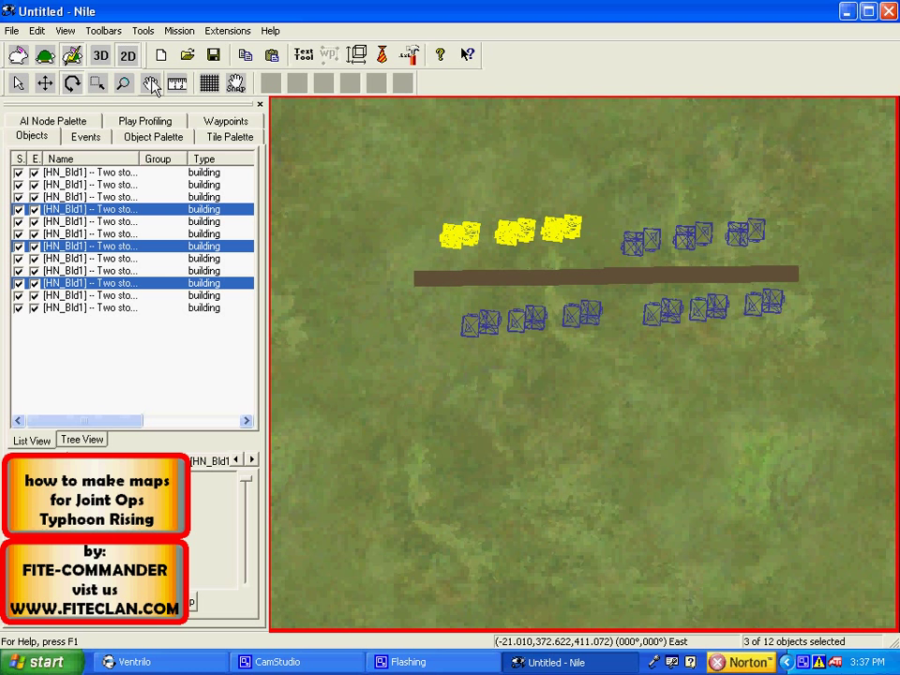
Switch to the 3D view with a bird's-eye camera and fly toward the buildings.
left_click(101, 56)
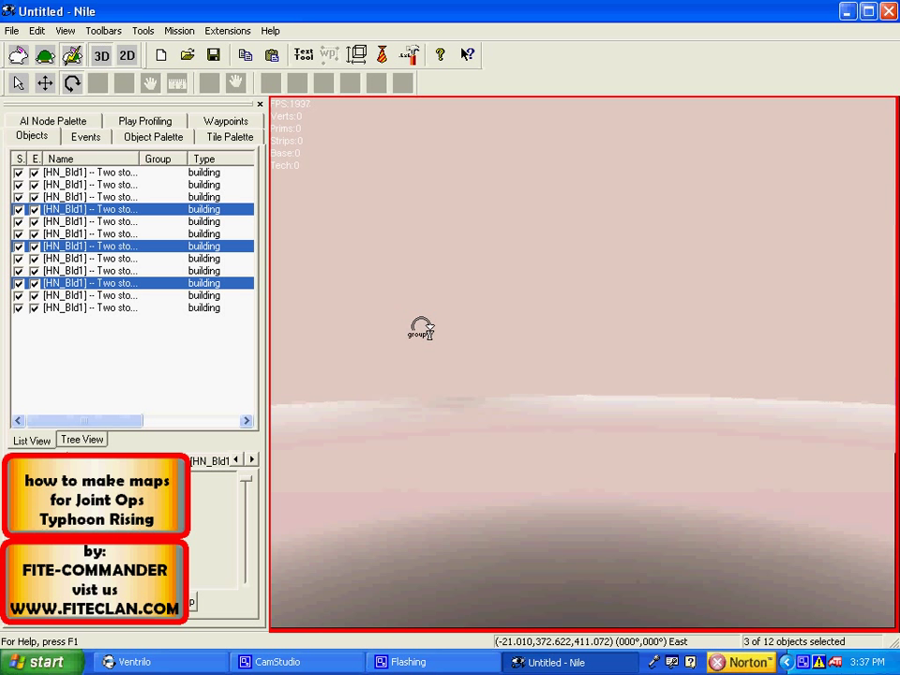
right_click(485, 298)
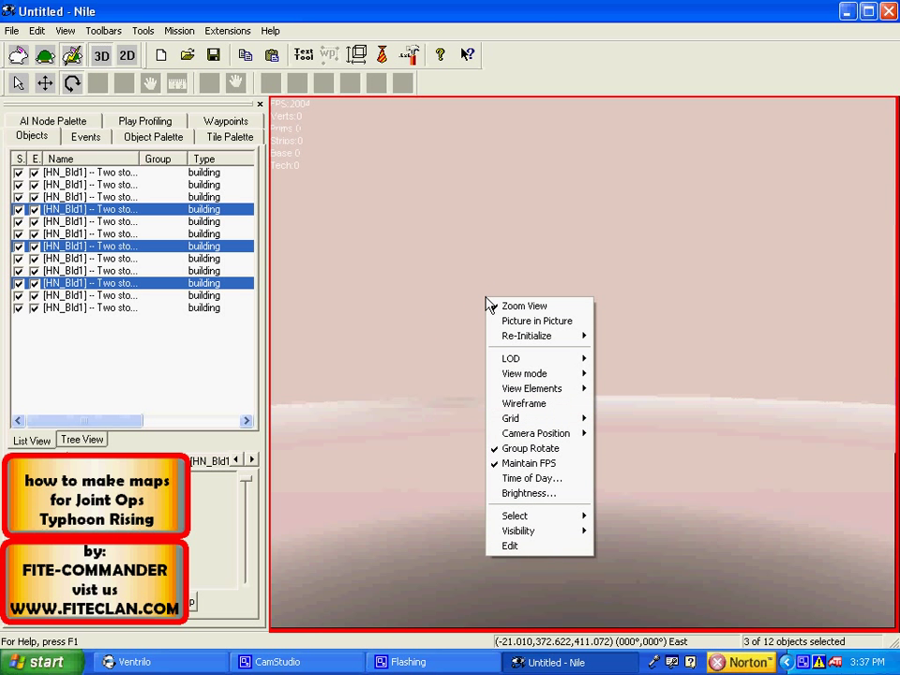
mouse_move(537, 433)
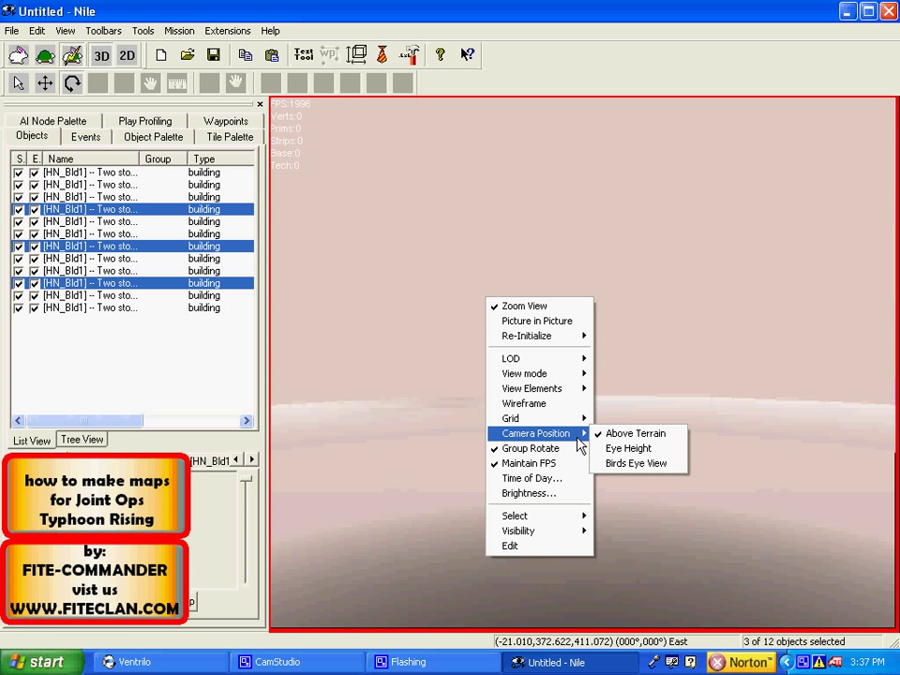
left_click(626, 465)
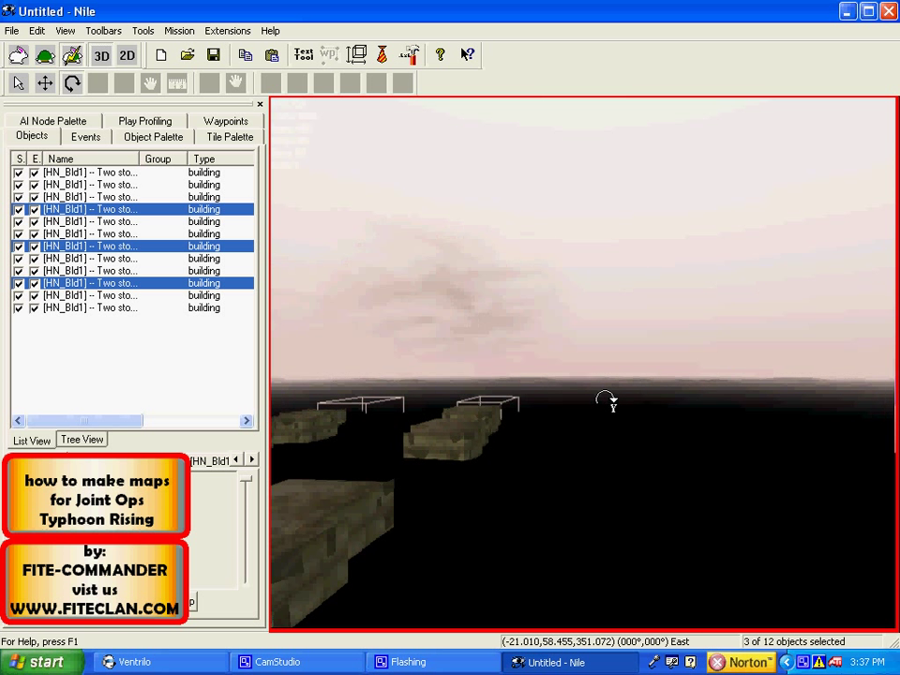
scroll(602, 400, "down", 1)
scroll(508, 482, "down", 2)
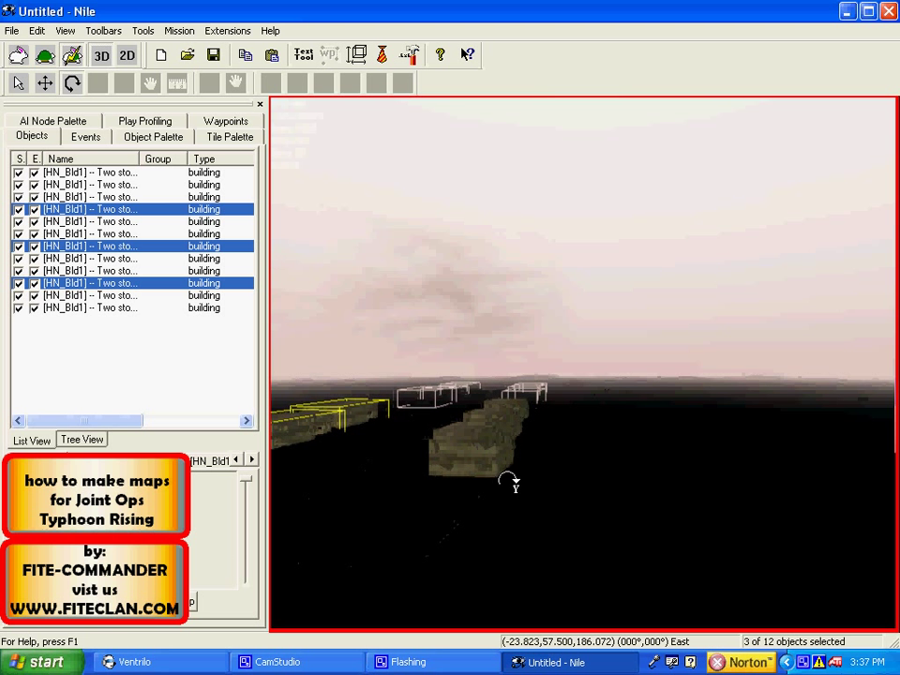
key("Up")
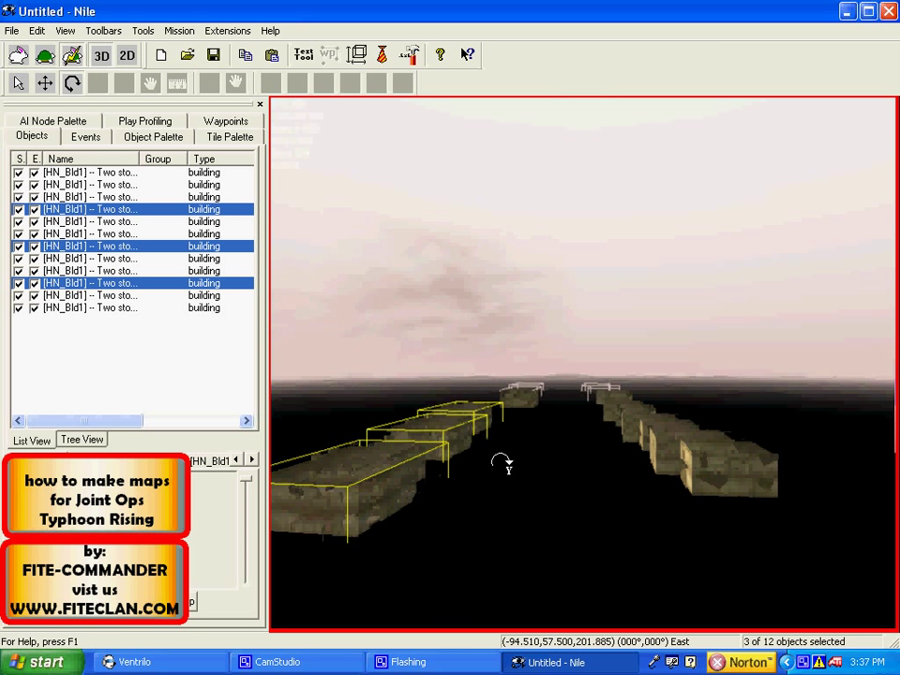
Drop the camera to eye height and walk up and down the street between the buildings.
right_click(533, 419)
mouse_move(583, 295)
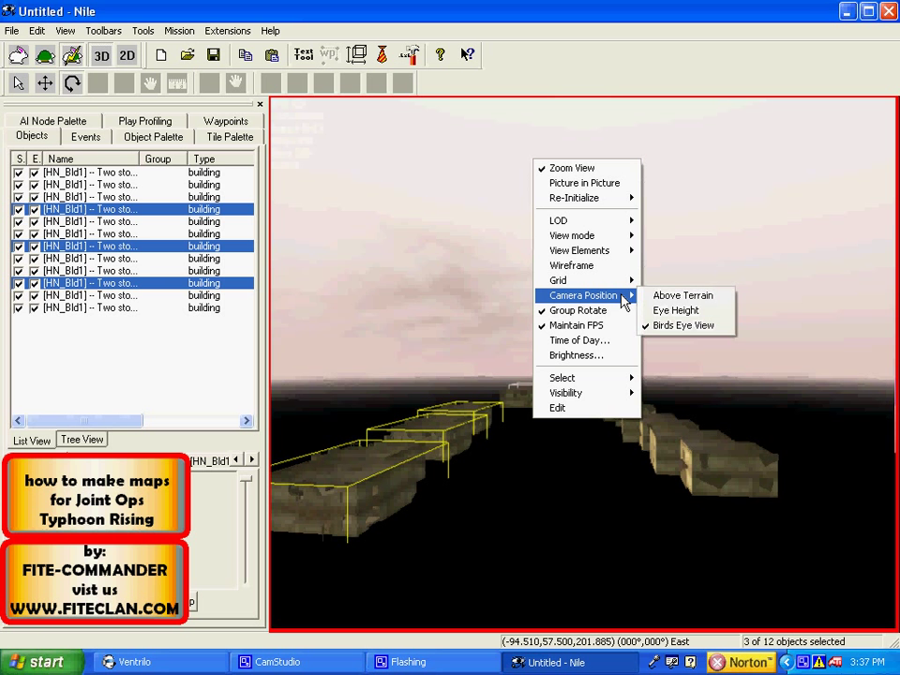
left_click(667, 317)
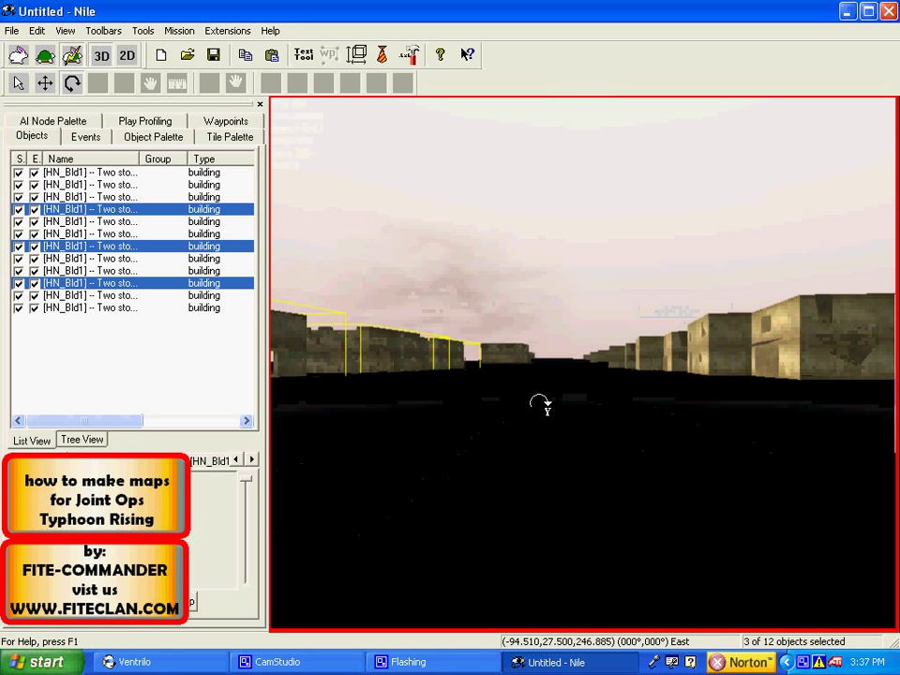
key("Up")
key("Up")
key("Up")
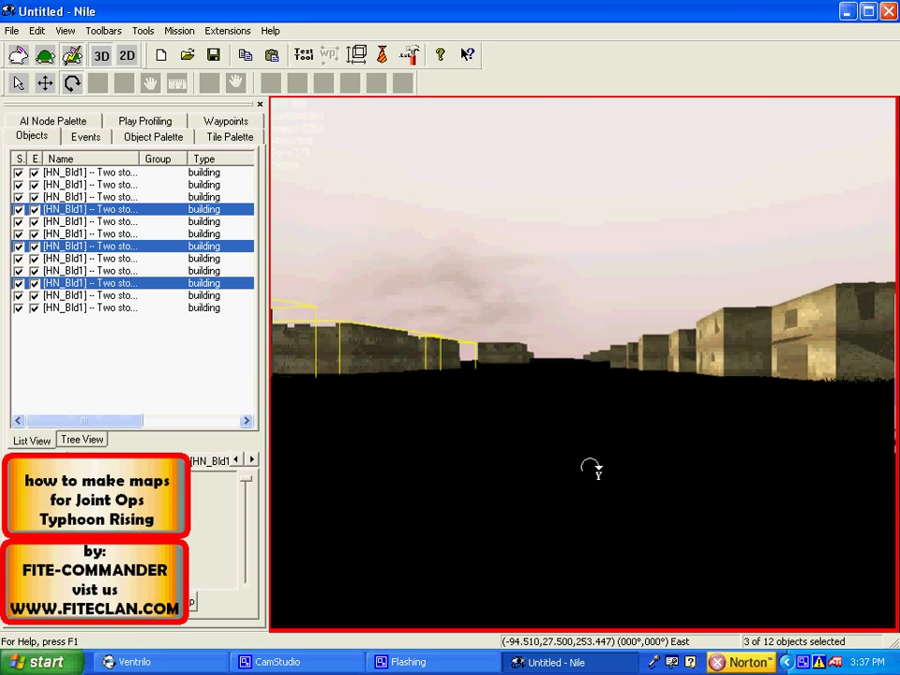
key("Up")
key("Up")
key("Up")
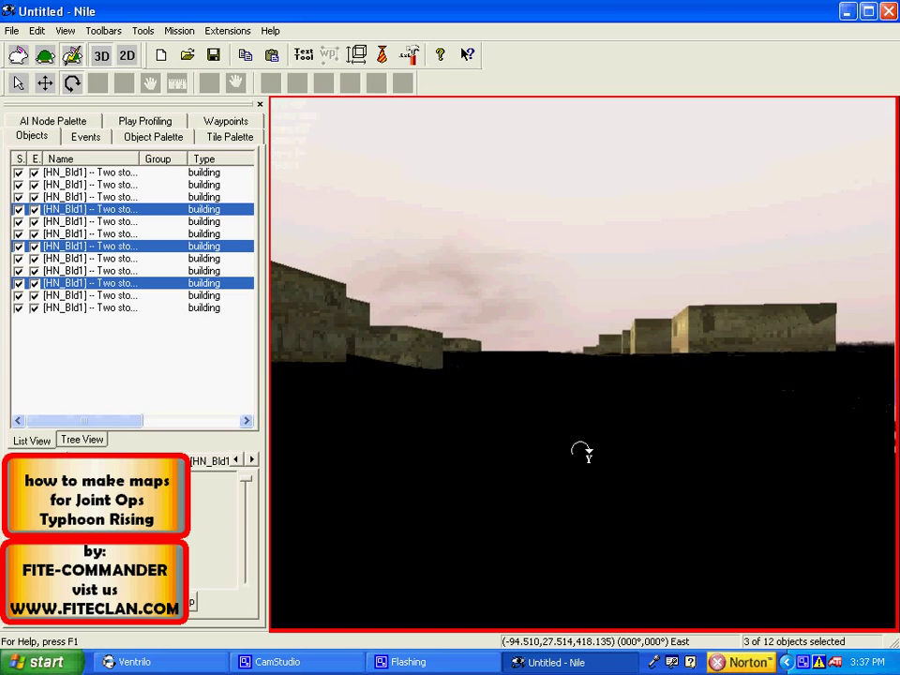
key("Up")
key("Up")
key("Up")
key("Up")
key("Up")
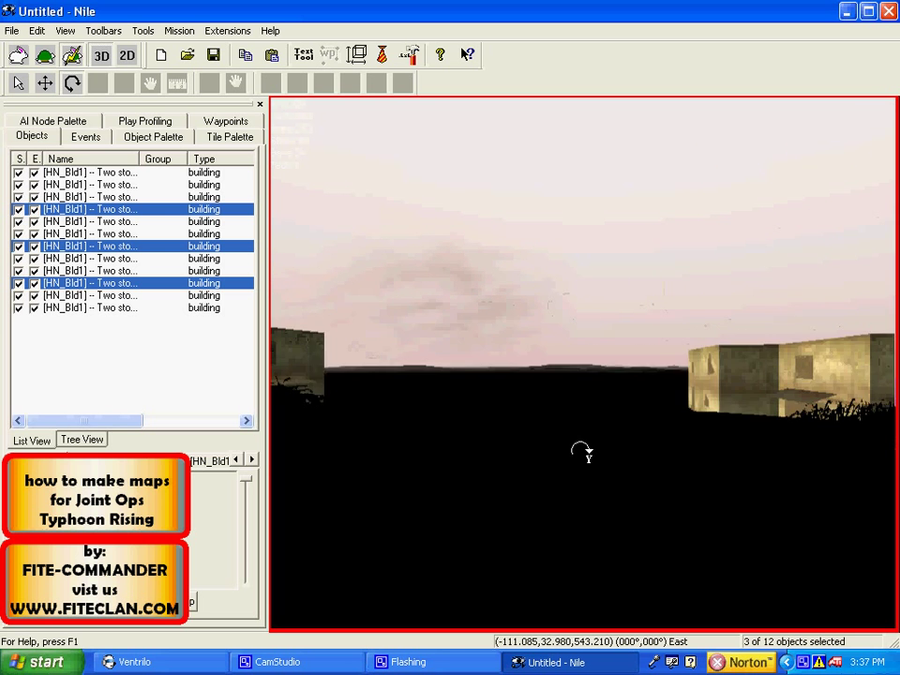
key("Up")
key("Down")
key("Down")
key("Down")
key("Down")
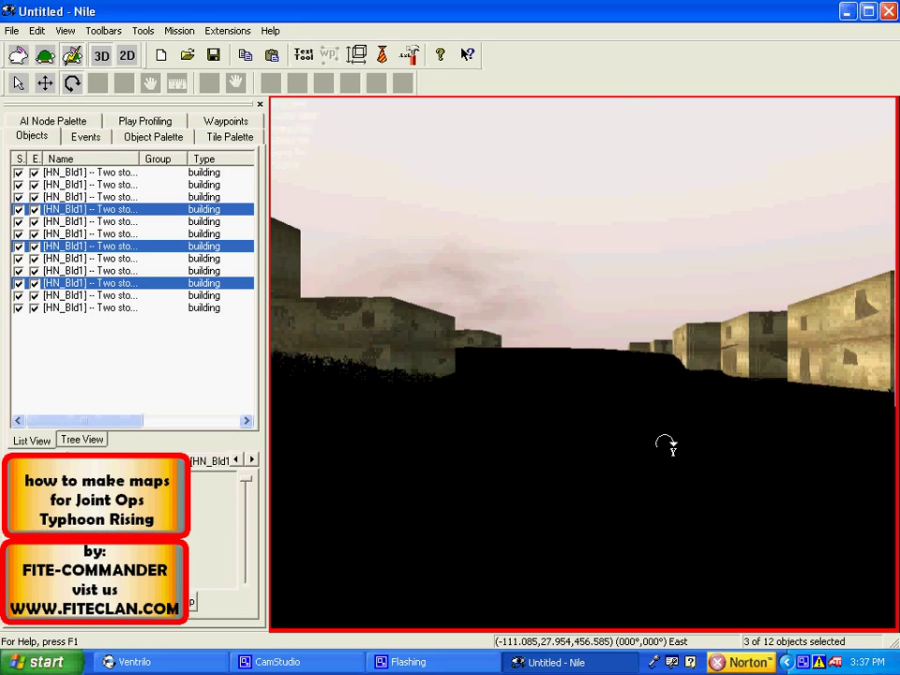
key("Down")
key("Down")
key("Down")
key("Right")
key("Right")
key("Right")
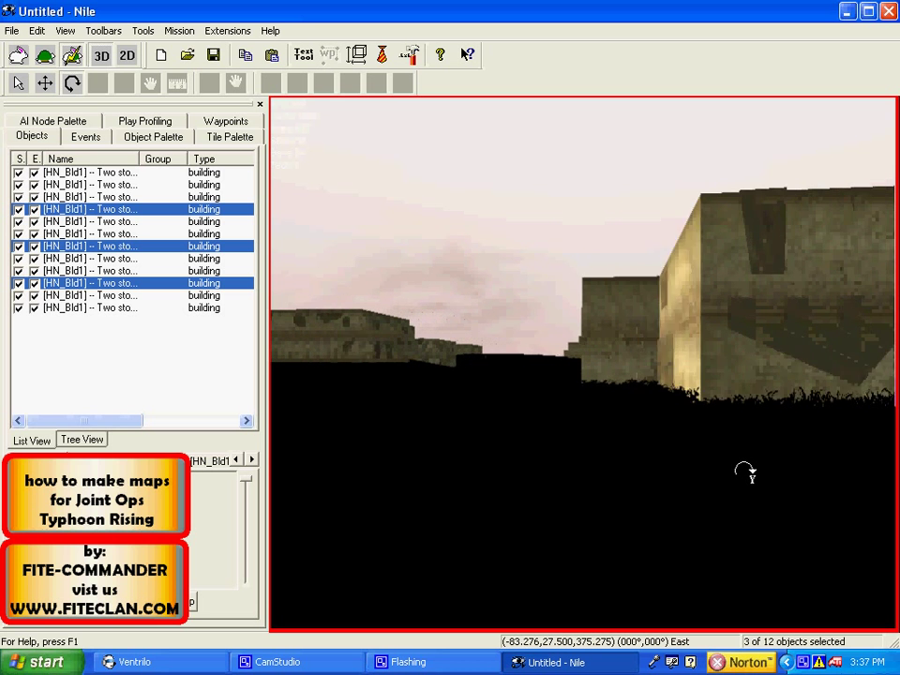
key("Right")
Place two 'start, Blue Team' spawn points on the road at one end.
left_click(152, 138)
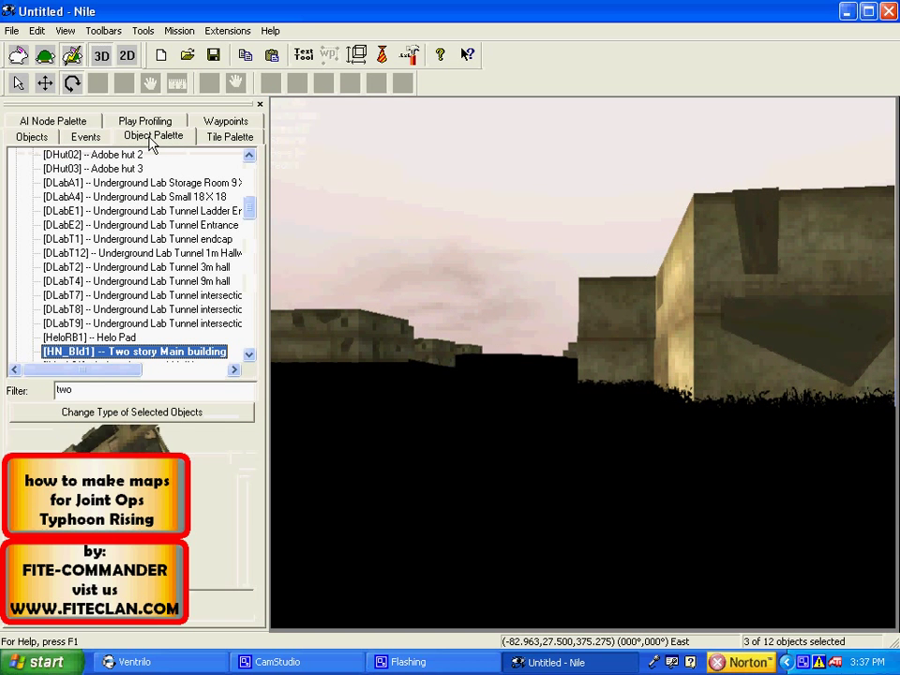
left_click_drag(248, 214, 255, 157)
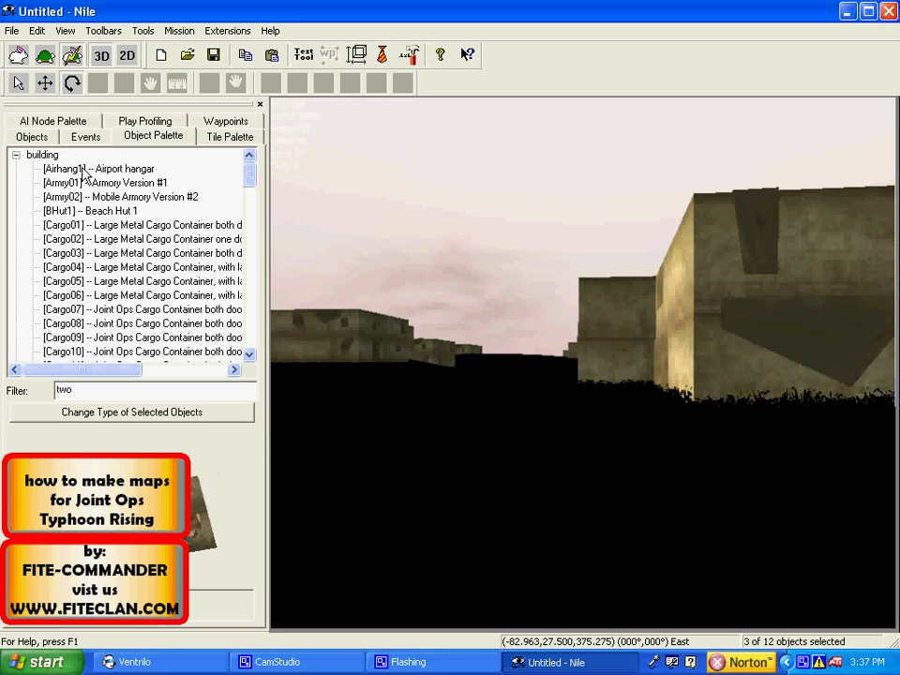
left_click(16, 155)
left_click(16, 197)
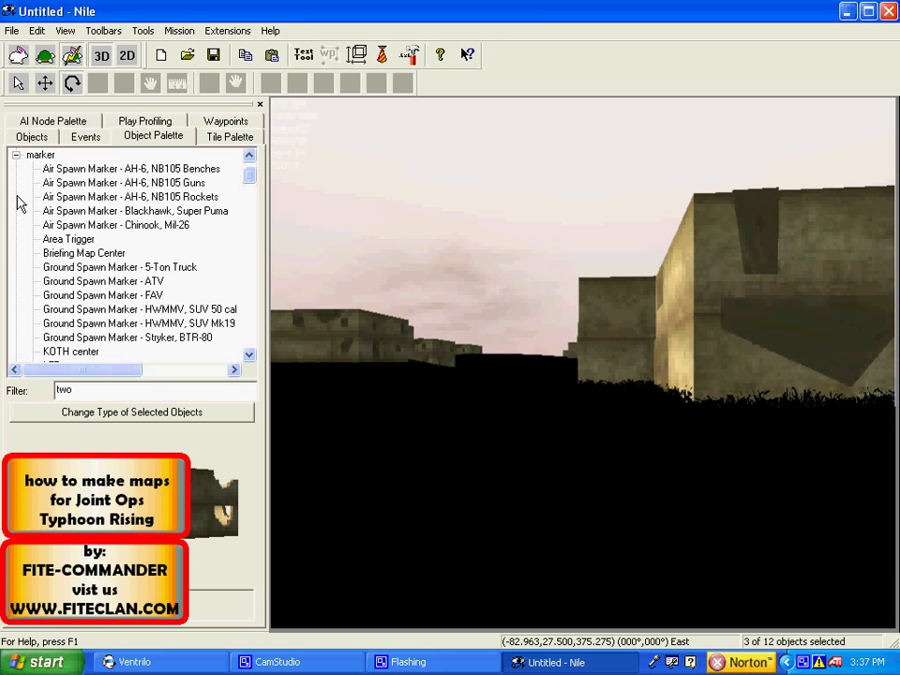
mouse_move(250, 176)
left_mouse_down()
mouse_move(234, 340)
mouse_move(230, 315)
left_mouse_up()
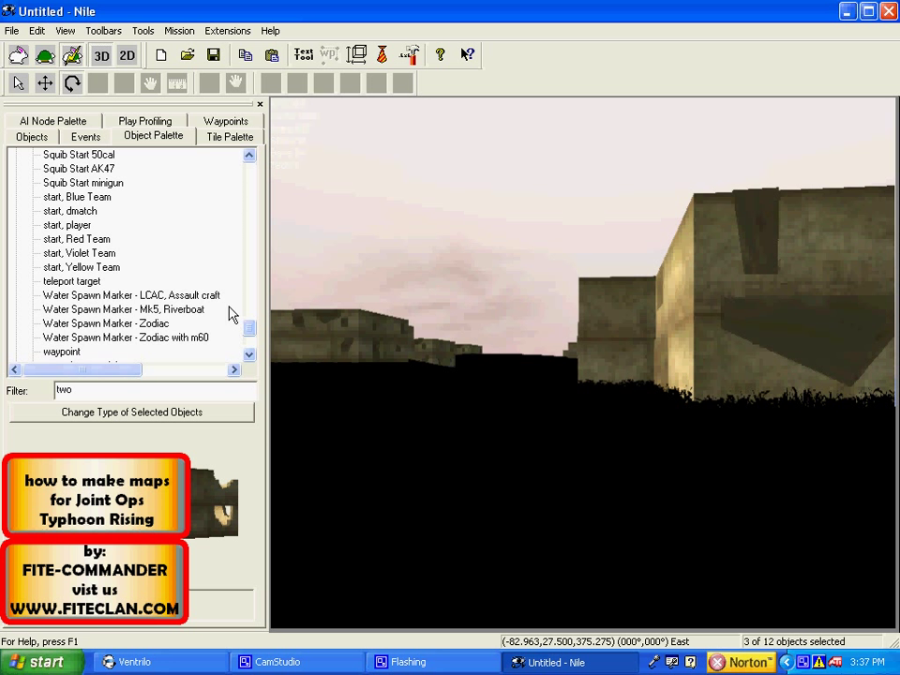
left_click(85, 199)
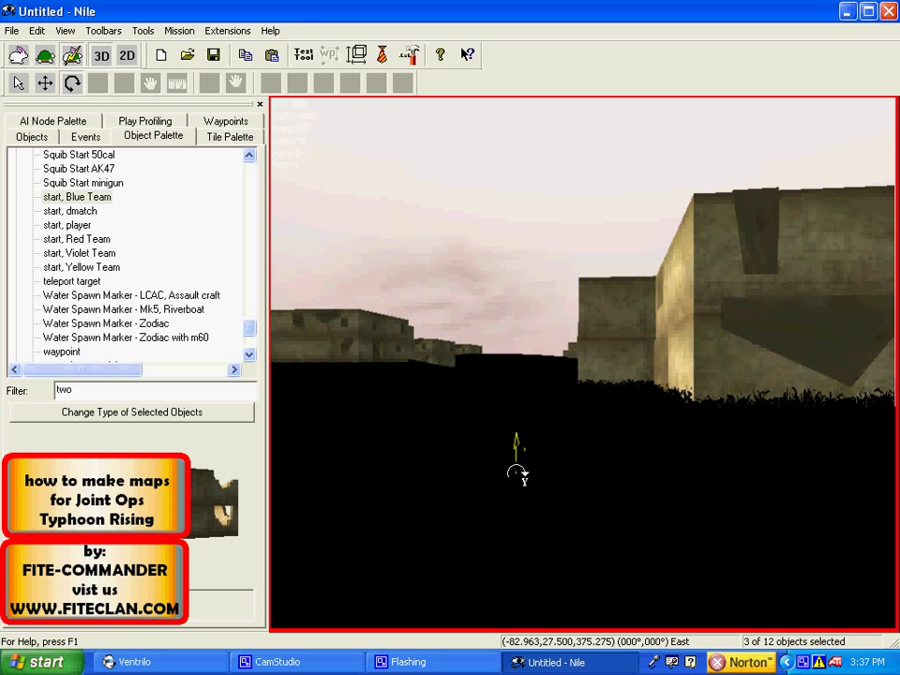
left_click(587, 519)
left_click(437, 519)
Fly to the road's far end and place two 'start, Red Team' spawn points.
key("Up")
key("Up")
key("Up")
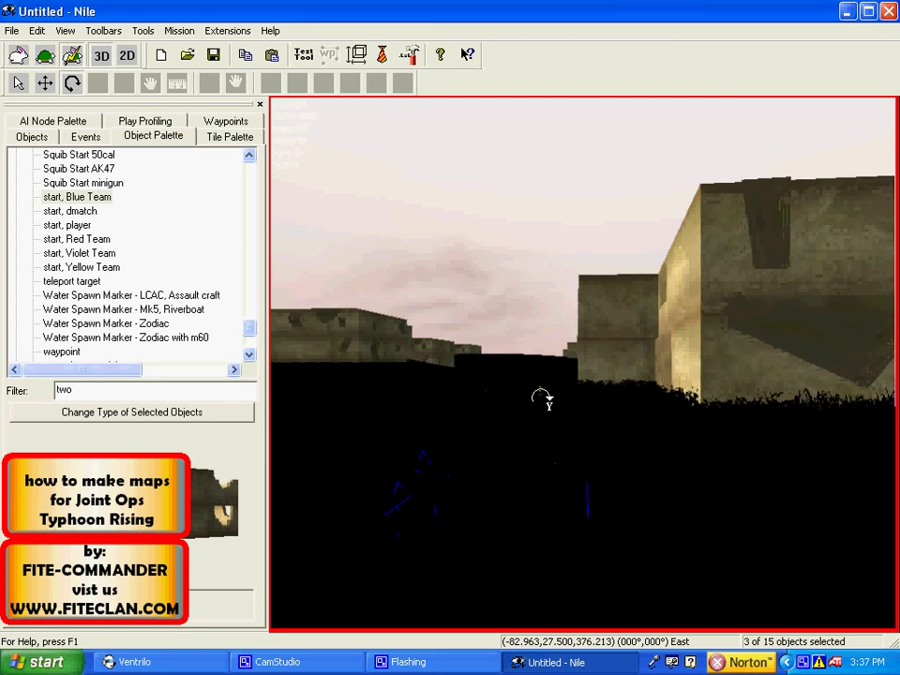
key("Up")
key("Up")
key("Up")
key("Up")
key("Up")
key("Up")
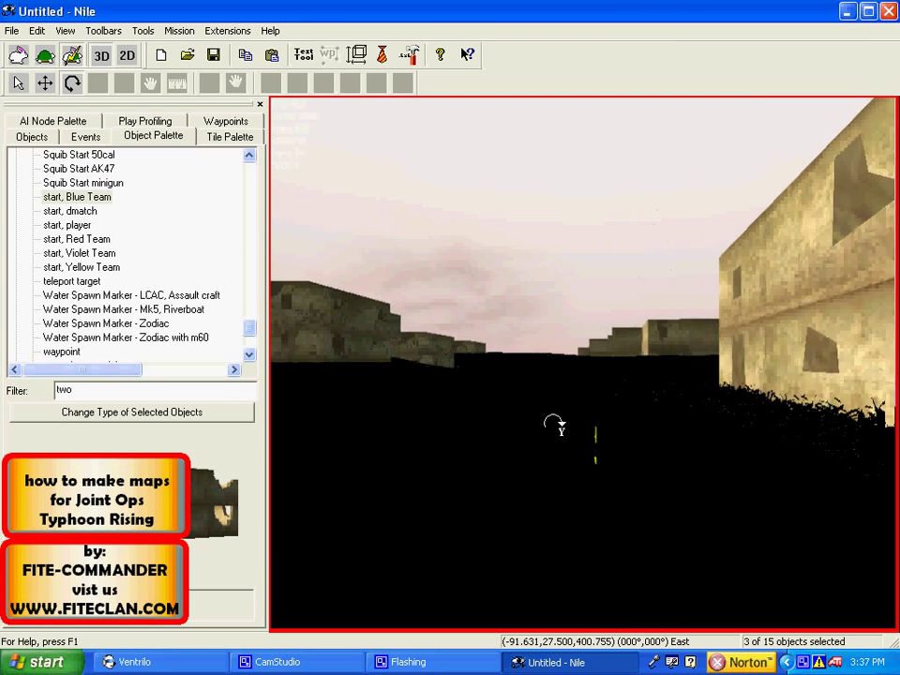
key("Up")
key("Up")
key("Up")
key("Up")
key("Up")
key("Up")
key("Up")
key("Up")
key("Up")
key("Left")
key("Left")
key("Left")
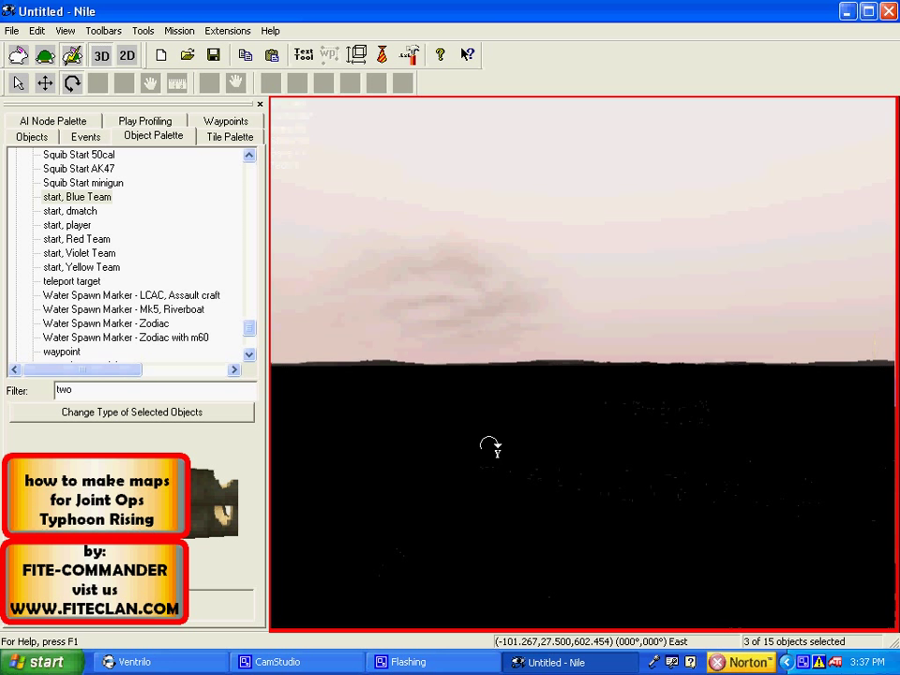
key("Down")
key("Down")
key("Down")
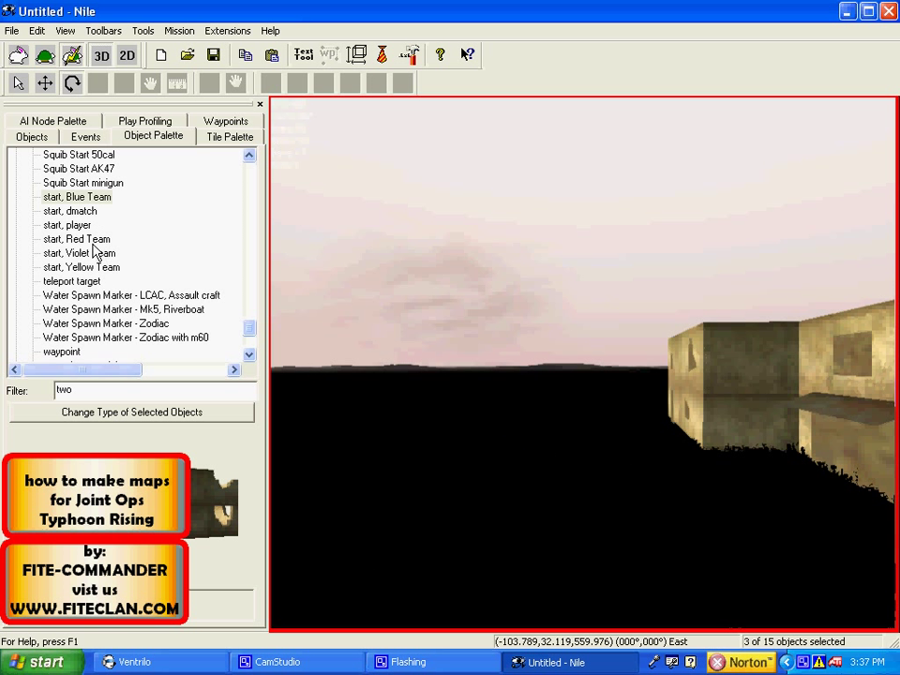
left_click(90, 241)
left_click(559, 423)
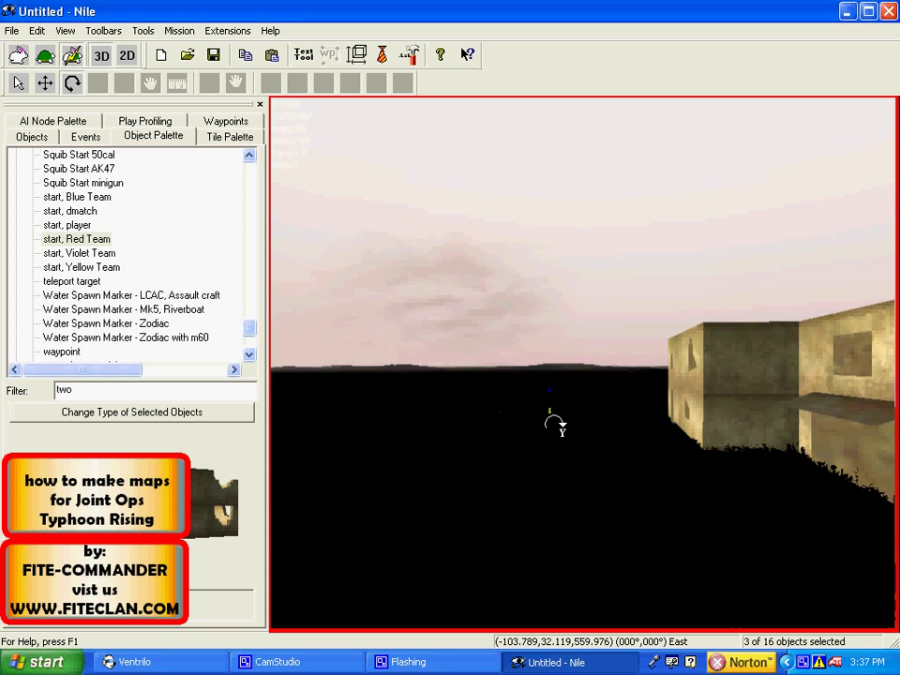
left_click(549, 390)
Move the view around to look over the Red Team spawns in front of the building.
key("Up")
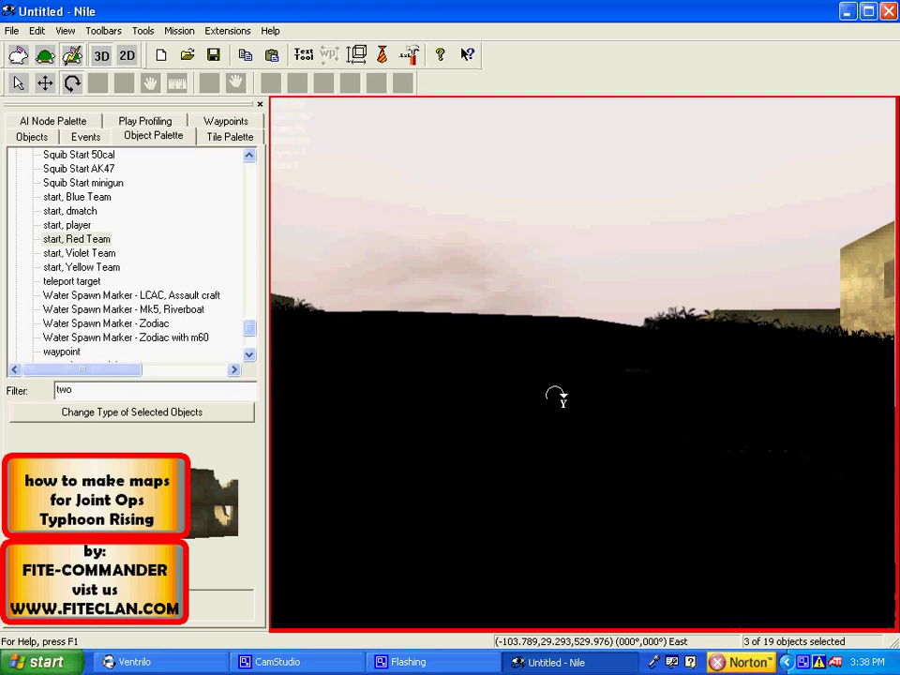
key("Up")
key("Up")
left_click_drag(661, 416, 638, 424)
key("Down")
key("Down")
key("Down")
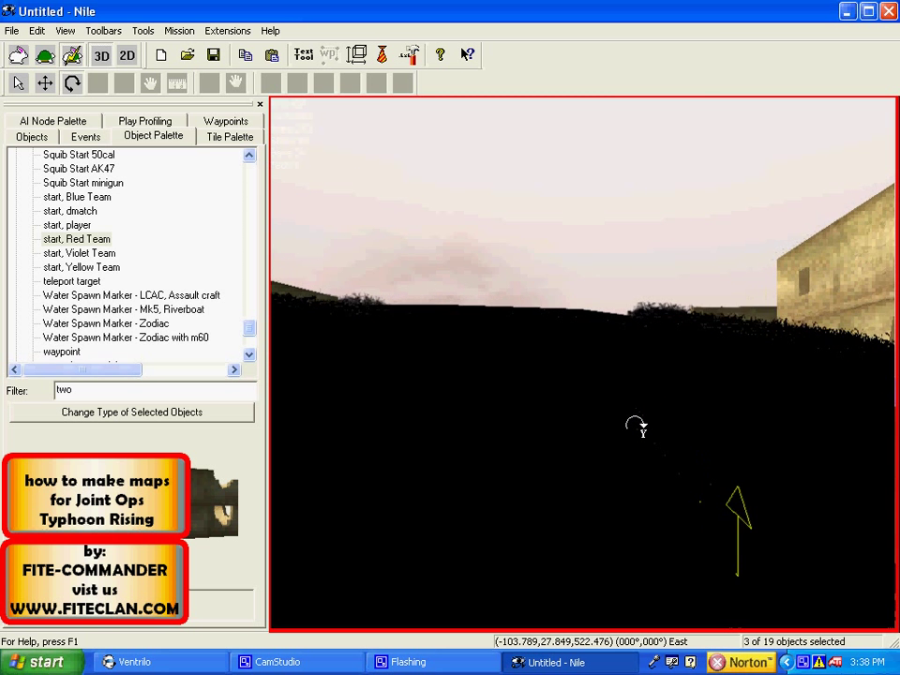
key("Up")
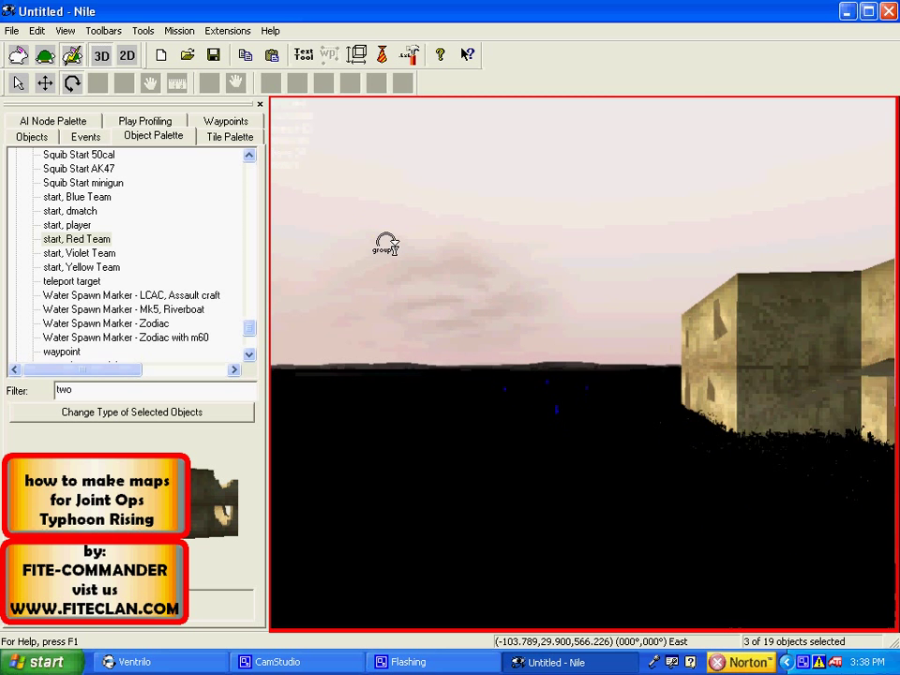
key("Up")
In Mission > Level Properties, choose the Team Deathmatch game type and confirm with OK.
left_click(180, 30)
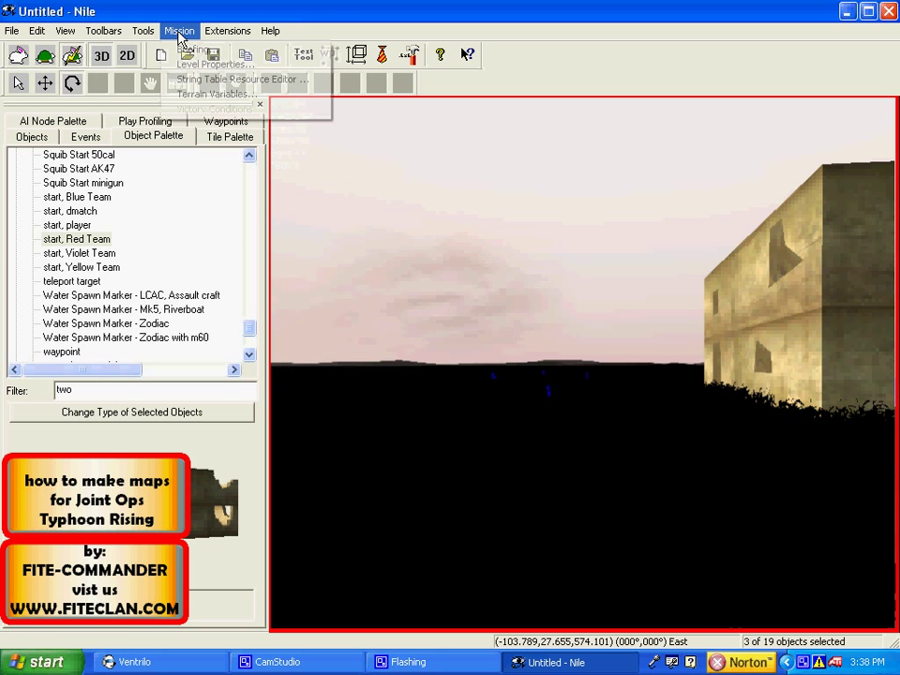
left_click(187, 65)
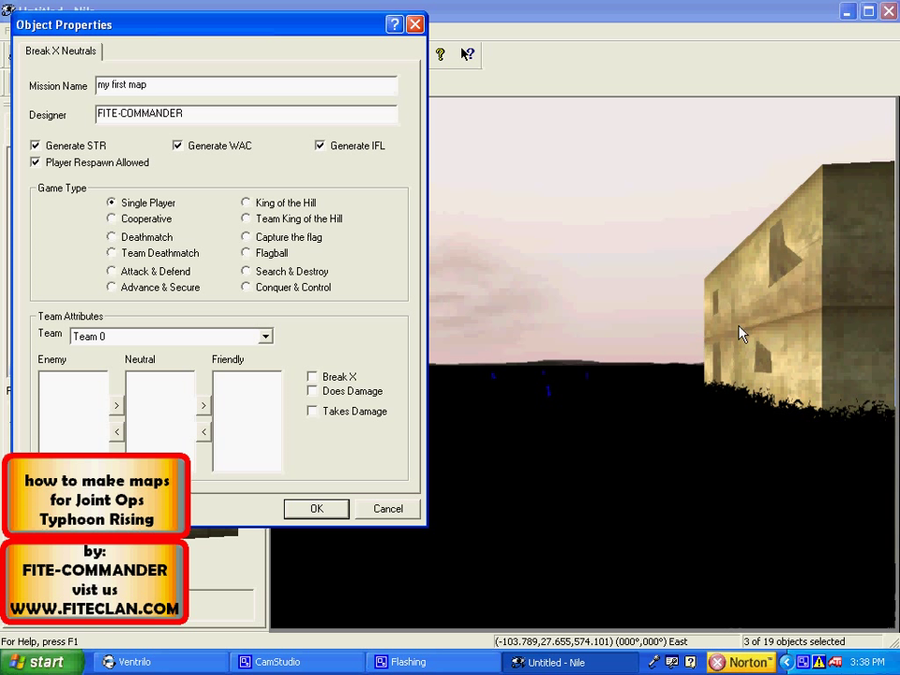
left_click(112, 255)
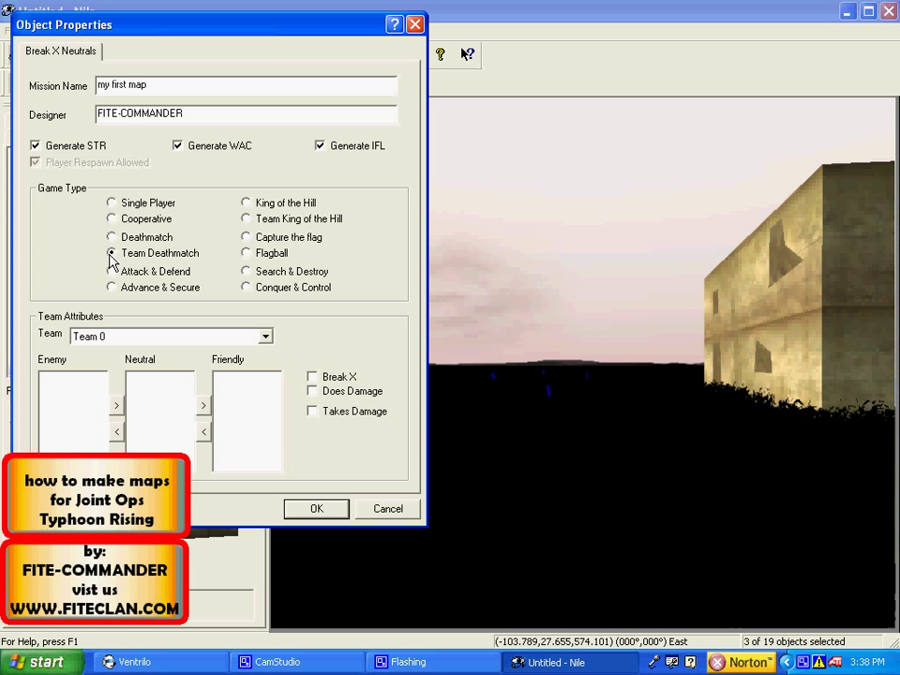
left_click(321, 517)
scroll(610, 401, "down", 3)
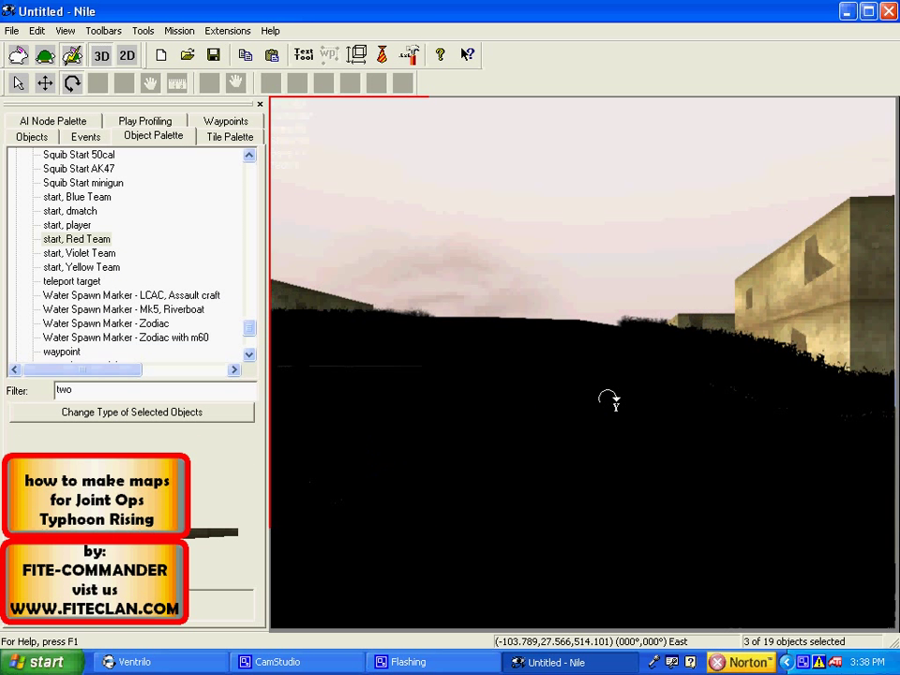
scroll(609, 402, "down", 3)
scroll(607, 402, "down", 3)
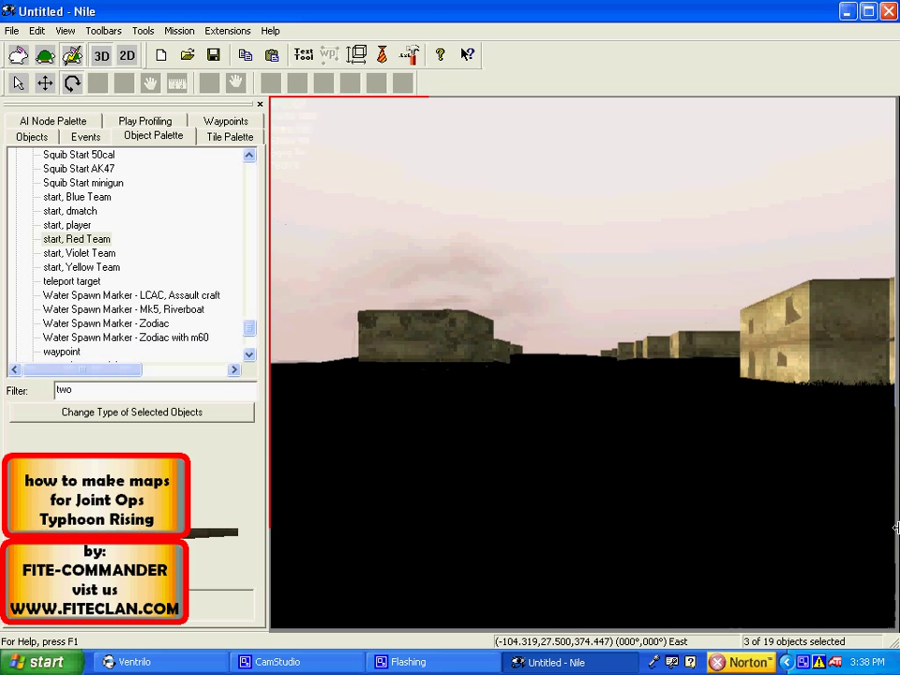
Use File > Save As to store the map as my_first_map in the Fix this maps folder.
left_click(11, 31)
left_click(19, 93)
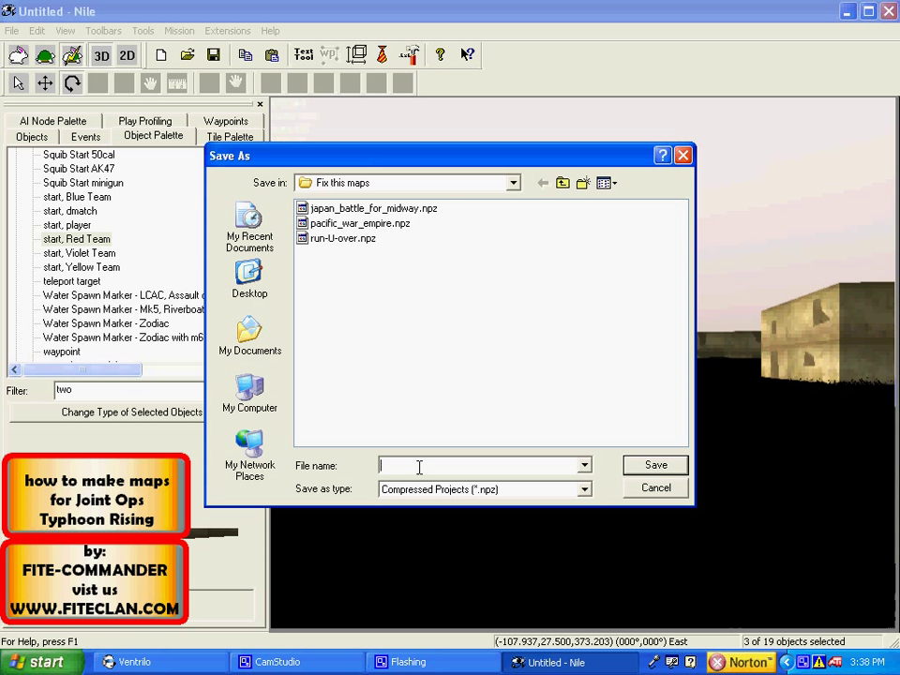
type("My")
key("BackSpace")
key("BackSpace")
type("my")
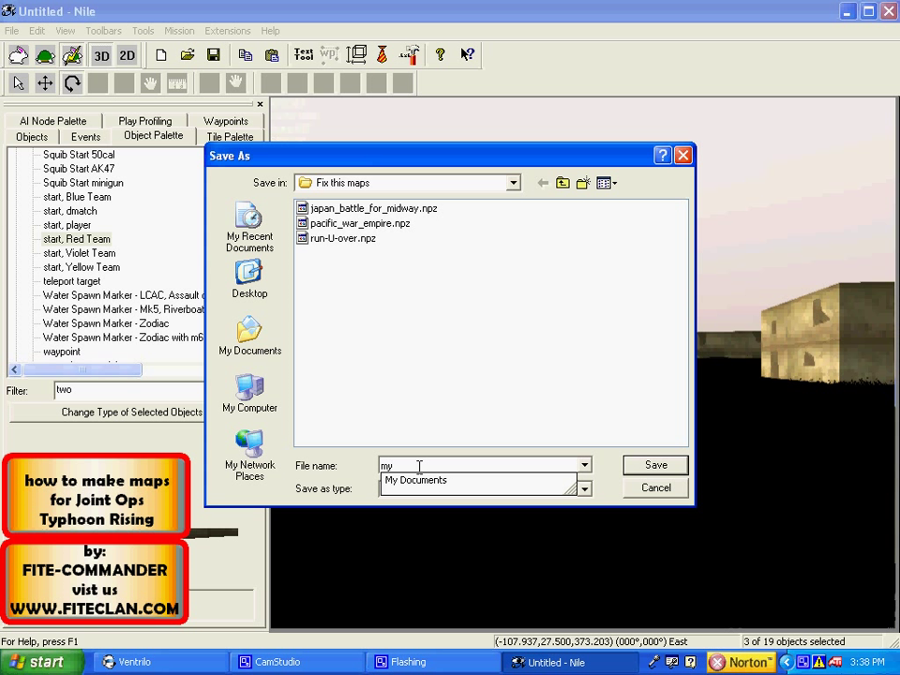
type("_first_map")
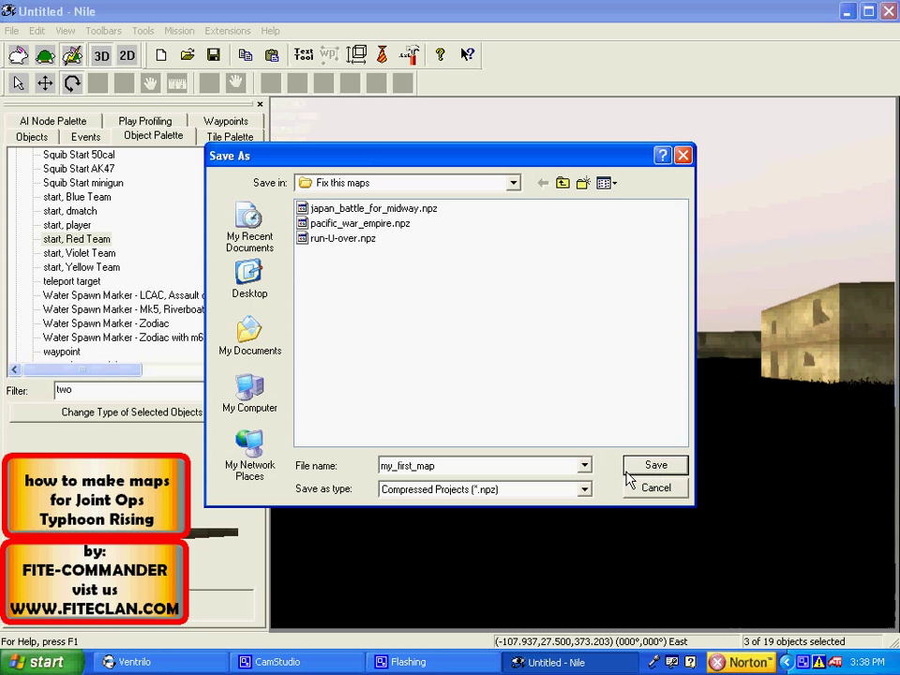
left_click(654, 466)
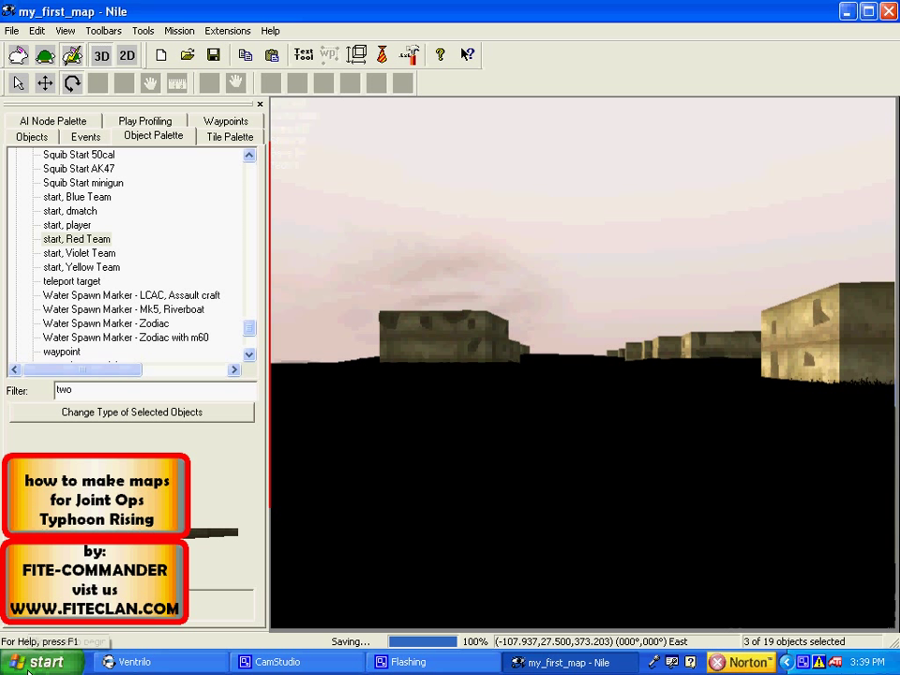
Minimize Nile and launch Joint Operations: Typhoon Rising to its main menu.
left_click(847, 10)
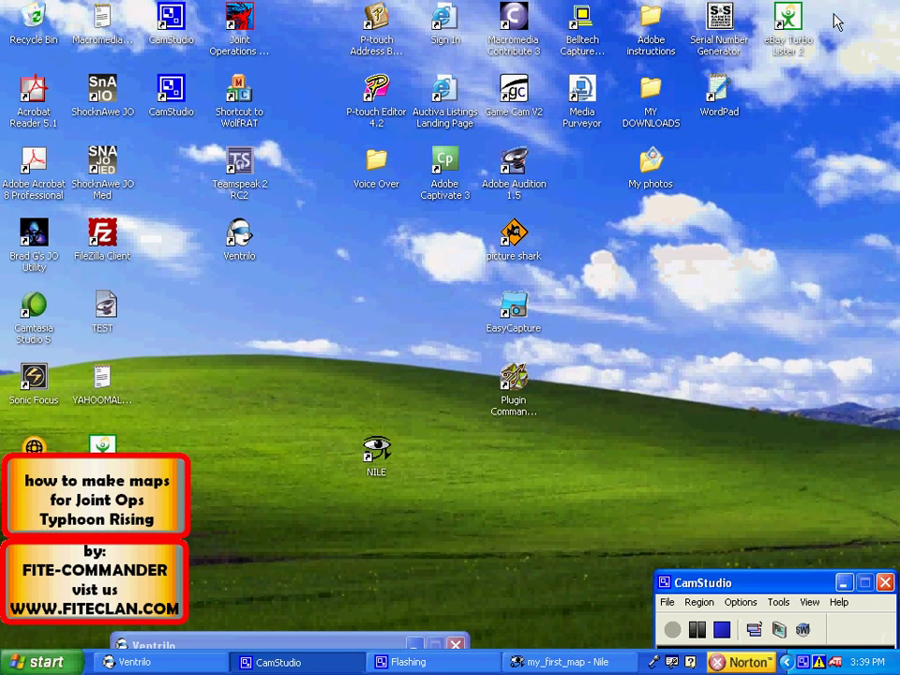
left_click(38, 662)
left_click(47, 422)
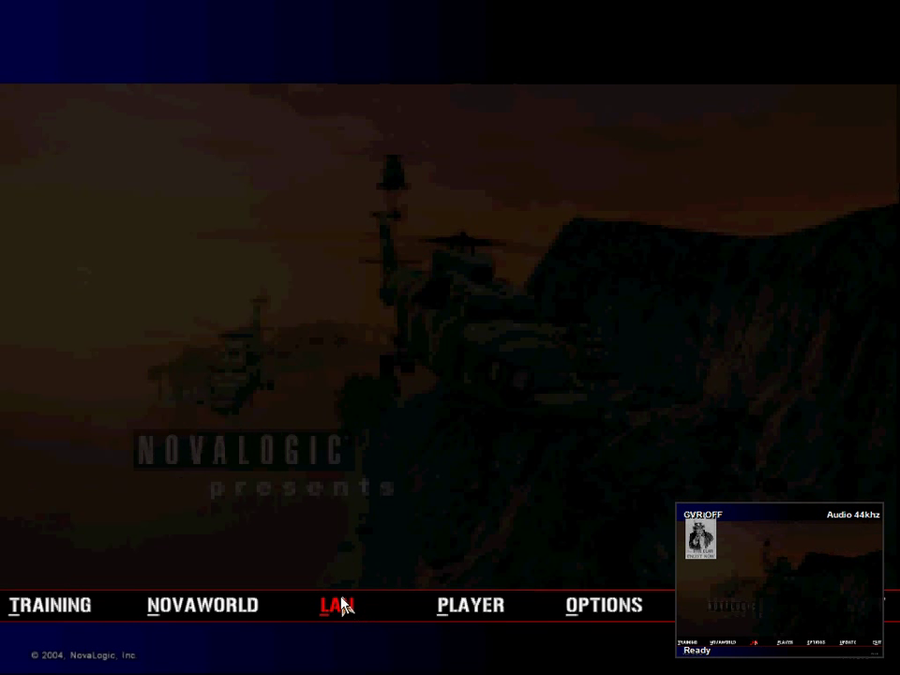
Host a LAN game with Team Deathmatch mission SnA_egypt maze added to the selected missions.
left_click(344, 605)
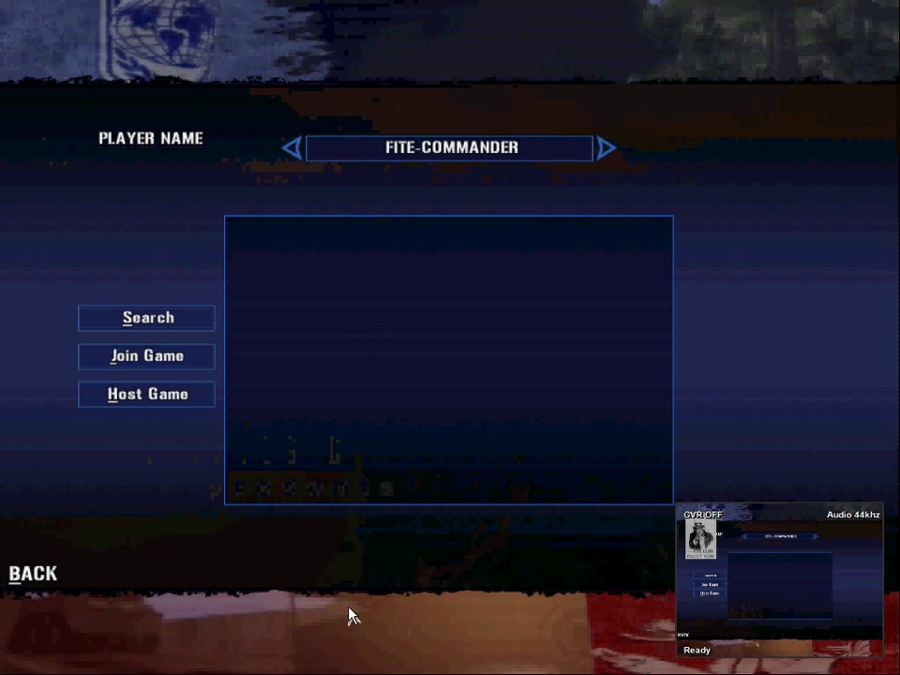
left_click(176, 398)
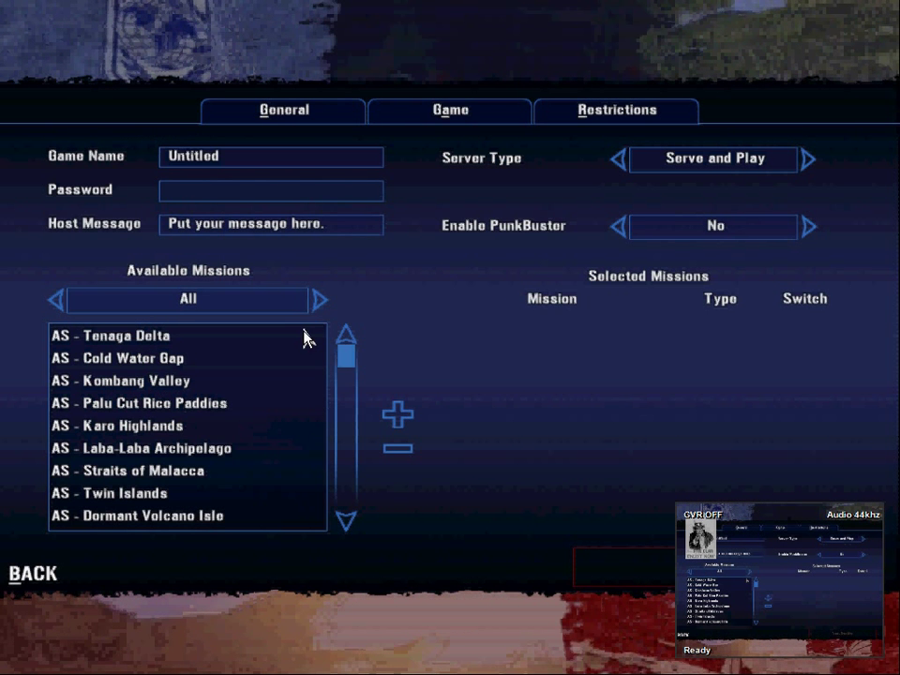
left_click(321, 301)
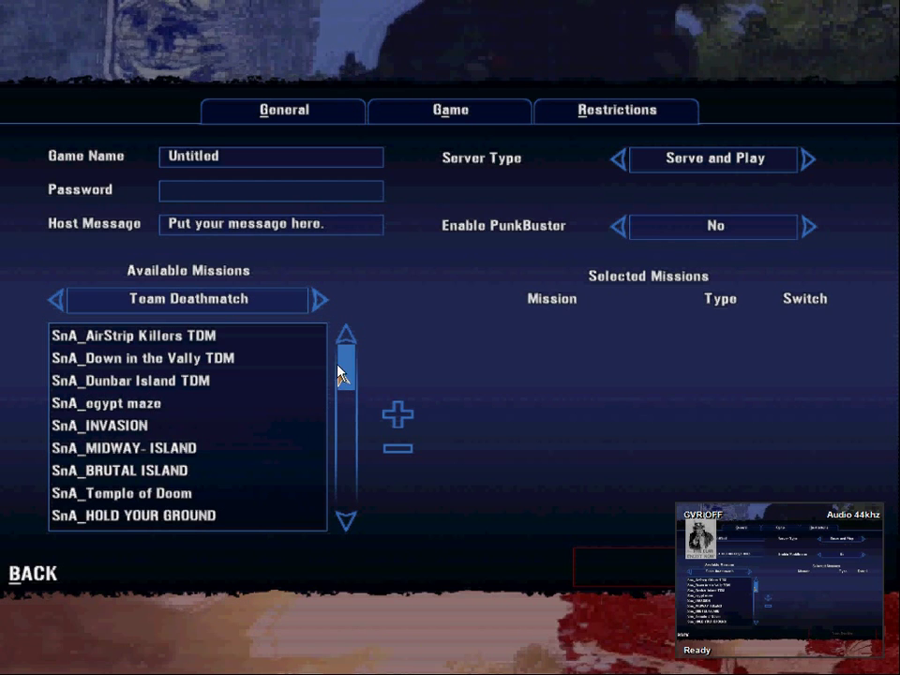
mouse_move(347, 375)
left_mouse_down()
mouse_move(347, 514)
mouse_move(342, 460)
mouse_move(361, 427)
mouse_move(347, 525)
mouse_move(355, 318)
left_mouse_up()
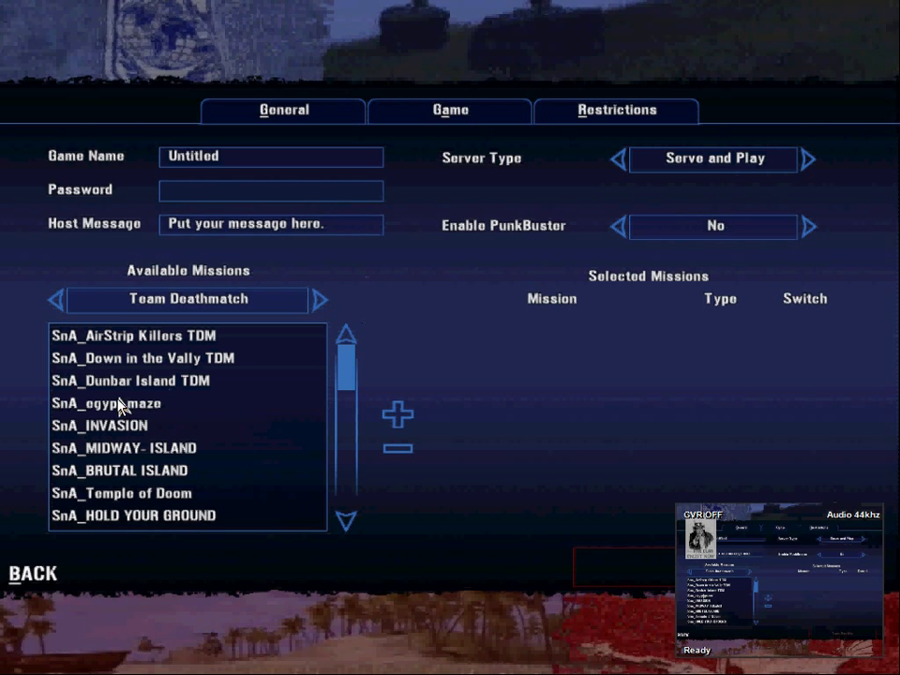
left_click(121, 405)
left_click(399, 415)
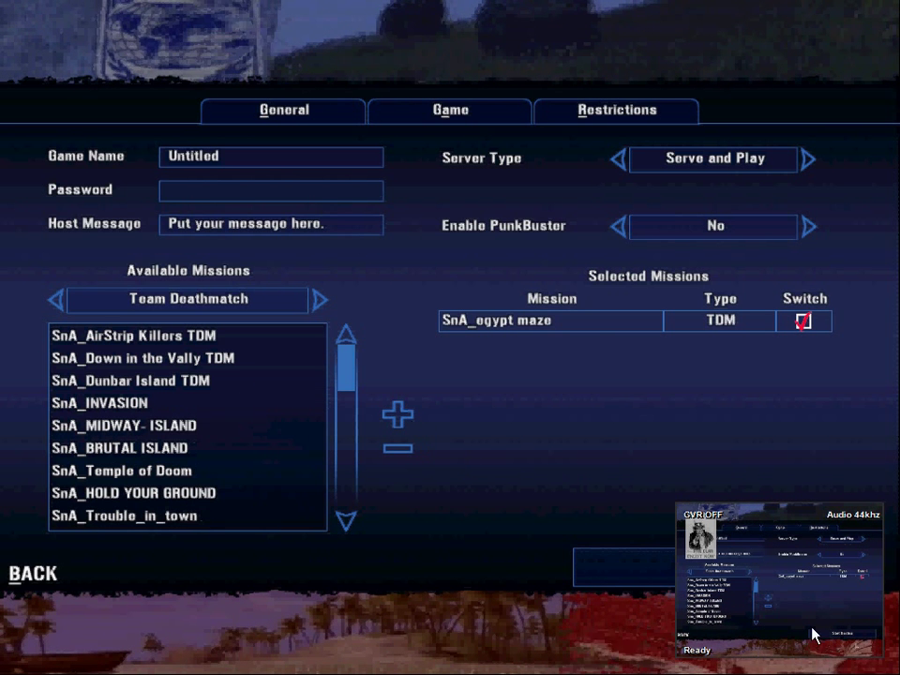